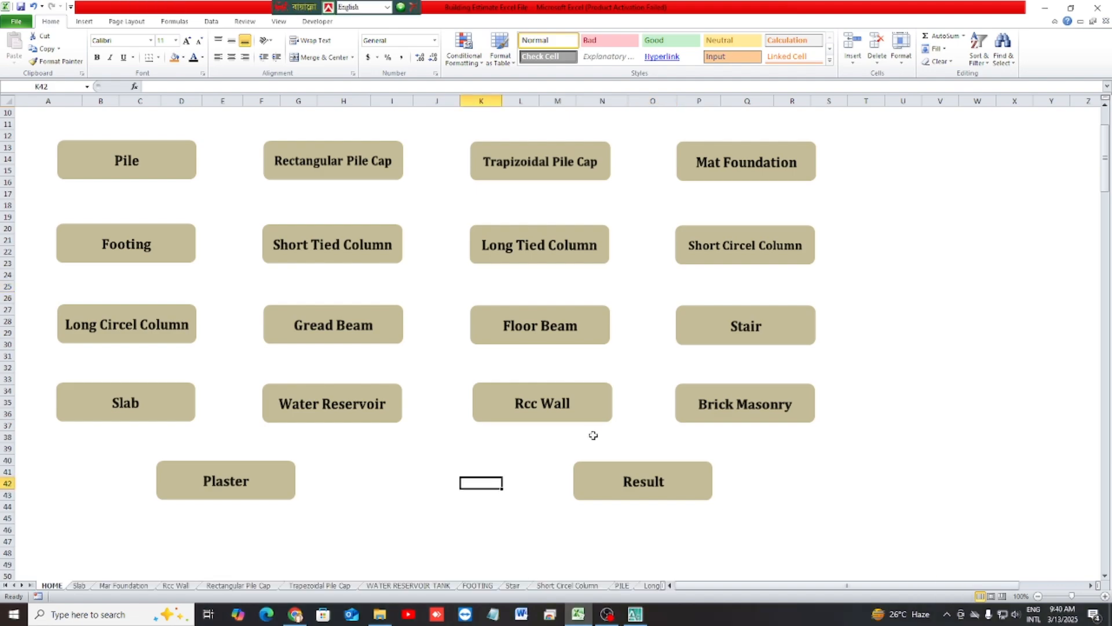
- Open the Brick Masonry estimate sheet from the workbook's home page
{"action": "left_click_drag", "start_coordinate": [635, 437], "coordinate": [786, 438]}
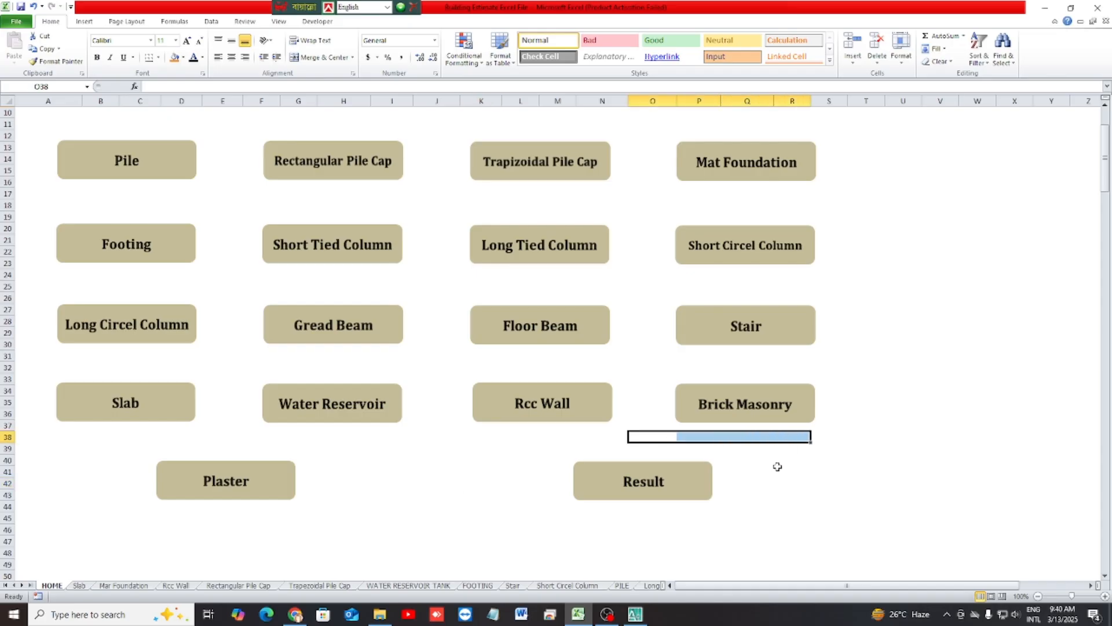
{"action": "left_click", "coordinate": [778, 469]}
{"action": "left_click", "coordinate": [768, 413]}
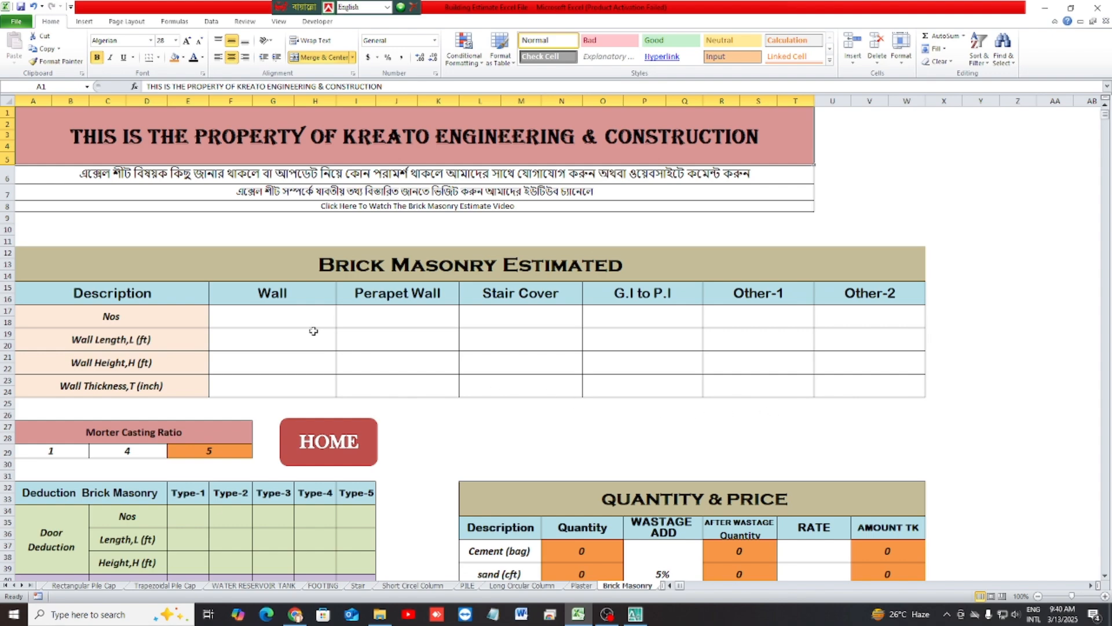
- Enter 1 as the Nos value in the Wall column of the Brick Masonry Estimated table
{"action": "left_click_drag", "start_coordinate": [298, 314], "coordinate": [827, 386]}
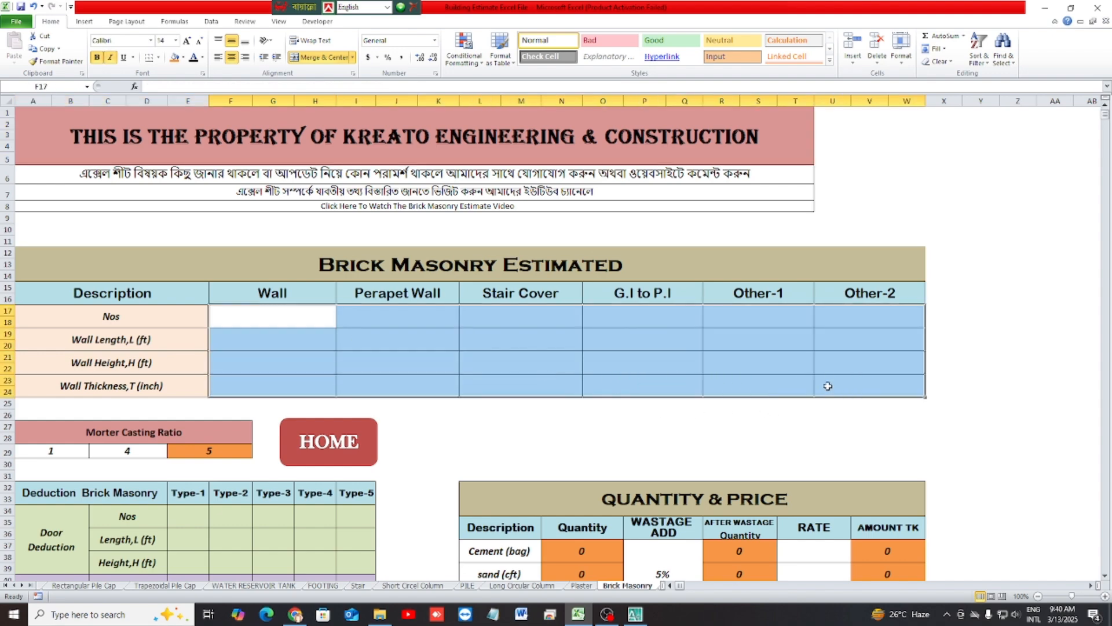
{"action": "left_click", "coordinate": [985, 382]}
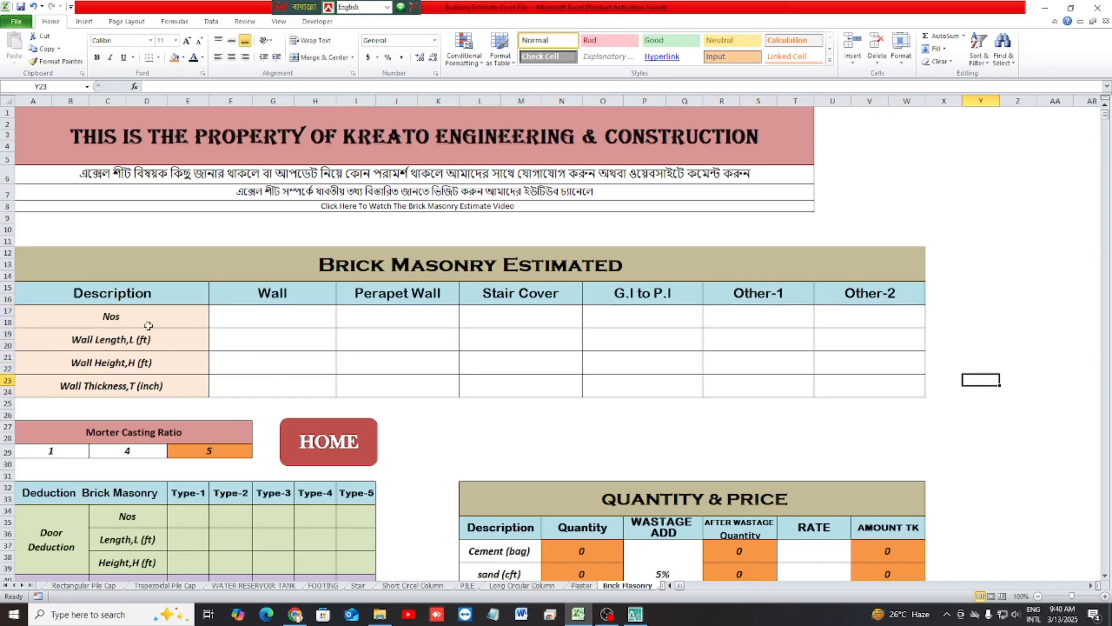
{"action": "left_click", "coordinate": [269, 321]}
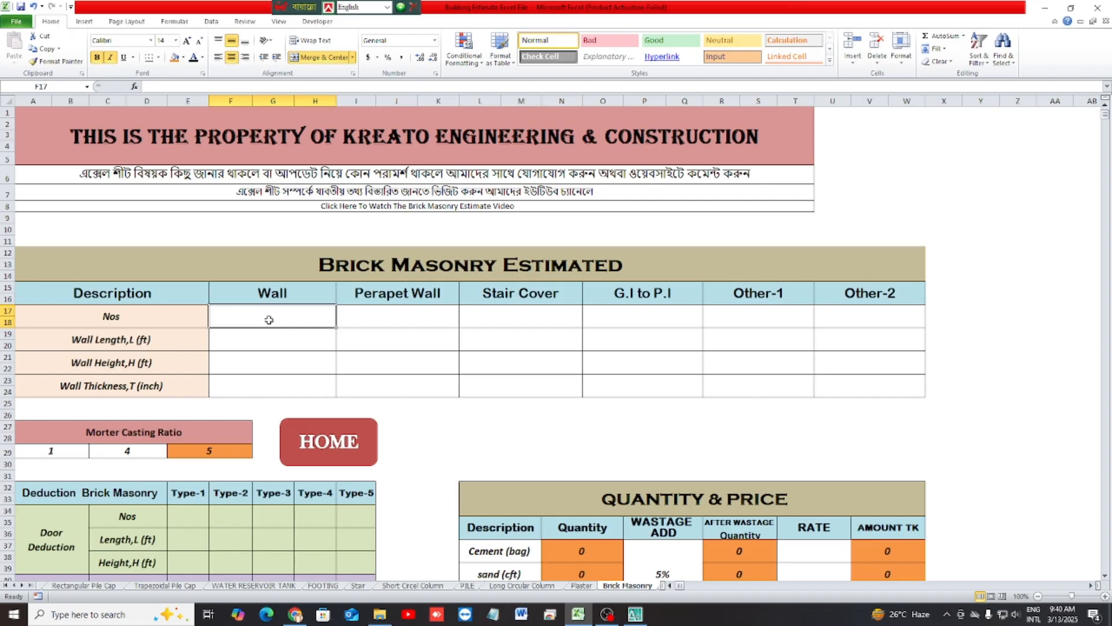
{"action": "type", "text": "1"}
{"action": "key", "text": "Return"}
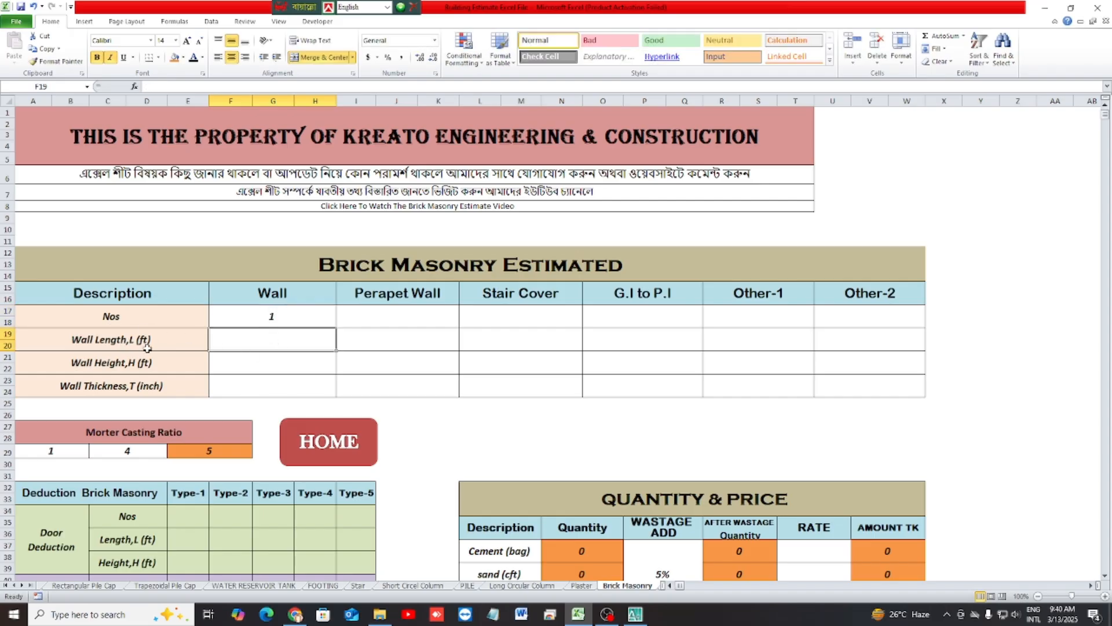
- Switch to AutoCAD and examine the floor plan's room layout and its note on total wall length
{"action": "key", "text": "alt+Tab"}
{"action": "scroll", "coordinate": [253, 349], "scroll_direction": "down", "scroll_amount": 6}
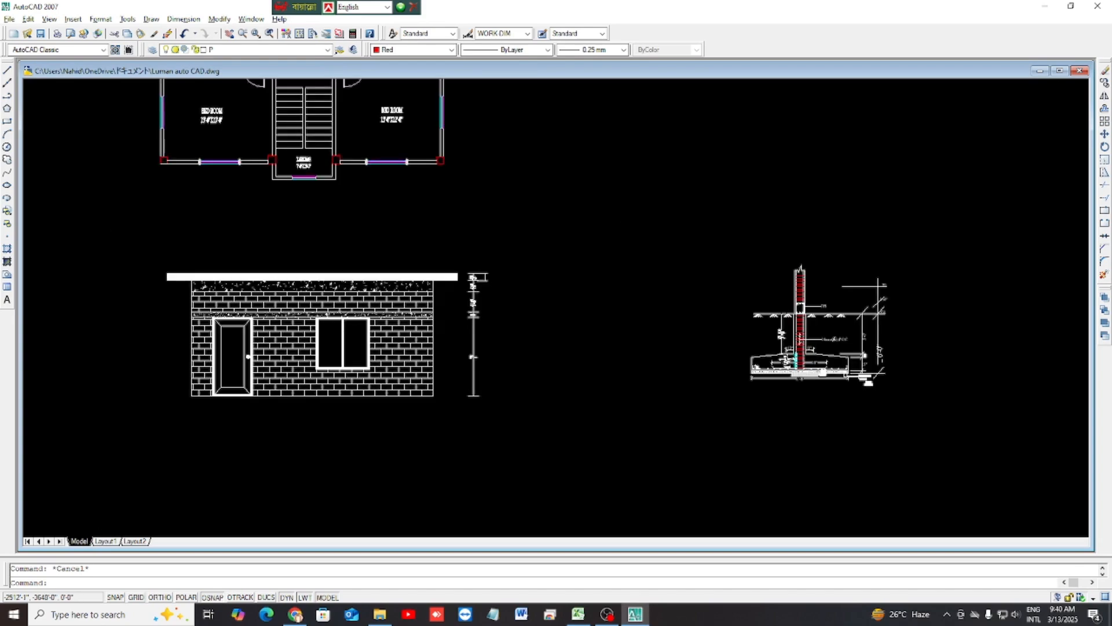
{"action": "scroll", "coordinate": [306, 261], "scroll_direction": "up", "scroll_amount": 2}
{"action": "left_click_drag", "start_coordinate": [307, 261], "coordinate": [368, 340]}
{"action": "scroll", "coordinate": [377, 298], "scroll_direction": "up", "scroll_amount": 2}
{"action": "left_click_drag", "start_coordinate": [390, 279], "coordinate": [448, 287]}
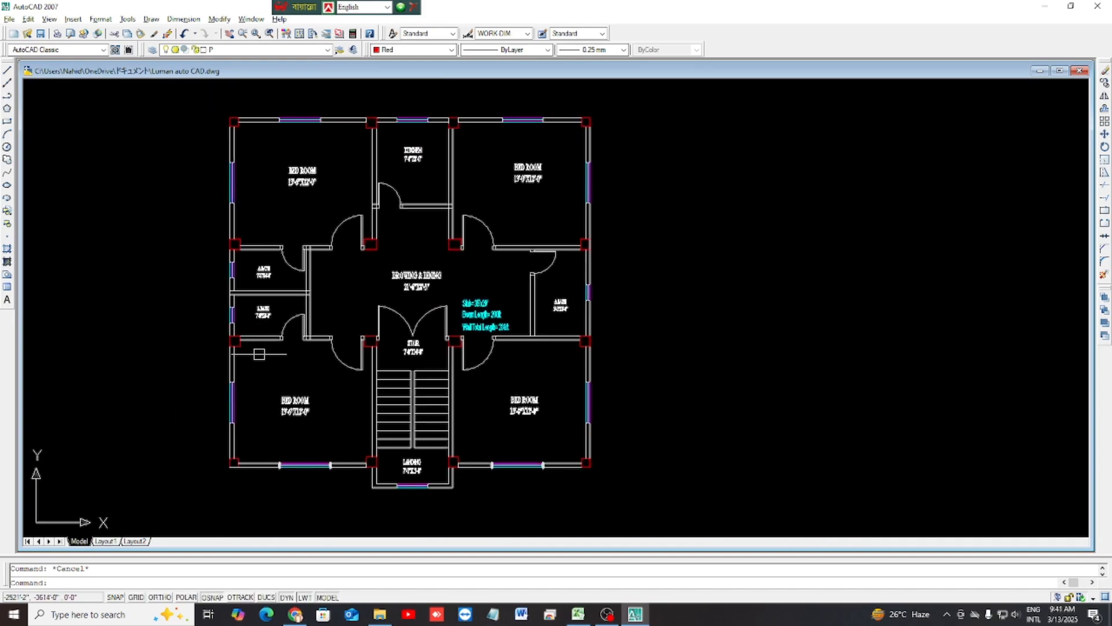
{"action": "left_click_drag", "start_coordinate": [481, 444], "coordinate": [484, 454]}
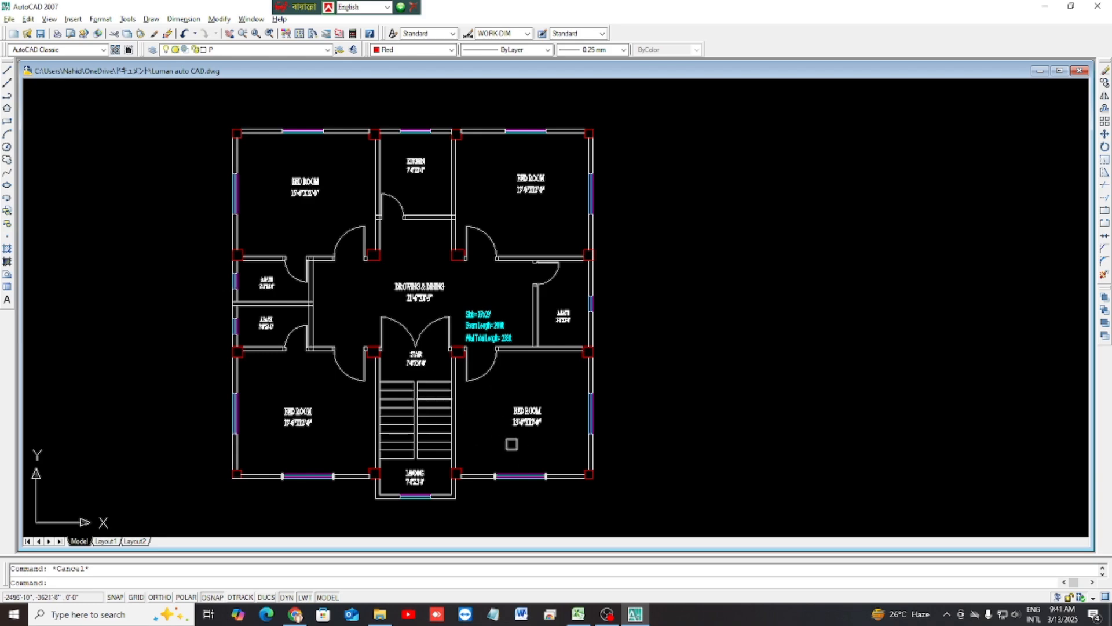
{"action": "scroll", "coordinate": [516, 348], "scroll_direction": "up", "scroll_amount": 2}
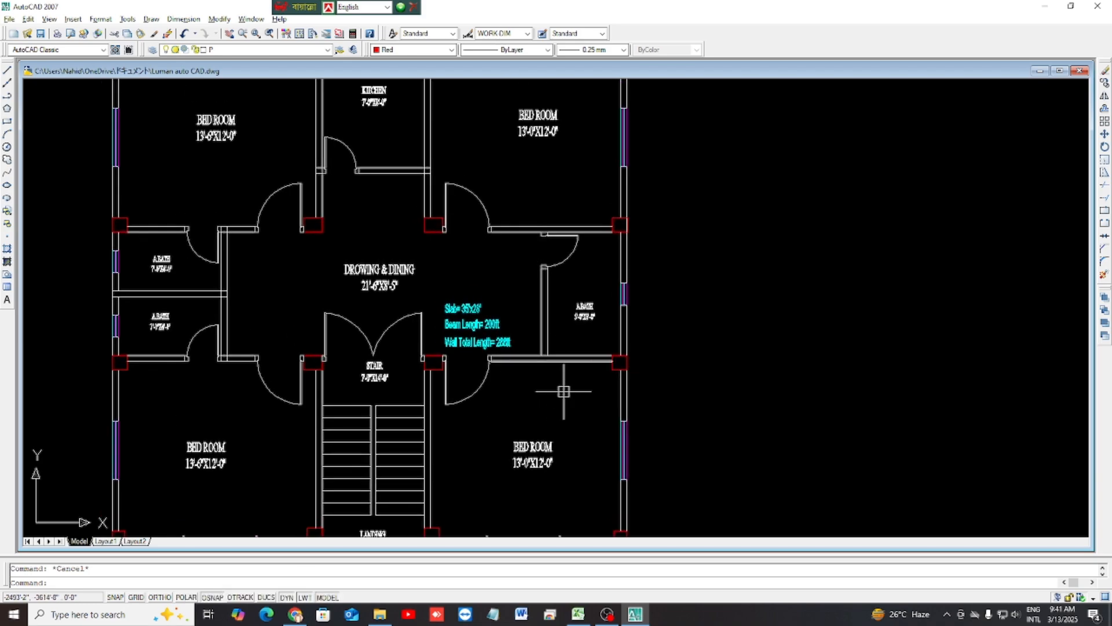
- Highlight the partition walls around the attached baths on the floor plan, clear the selection and review the whole plan
{"action": "left_click", "coordinate": [560, 338]}
{"action": "left_click", "coordinate": [533, 284]}
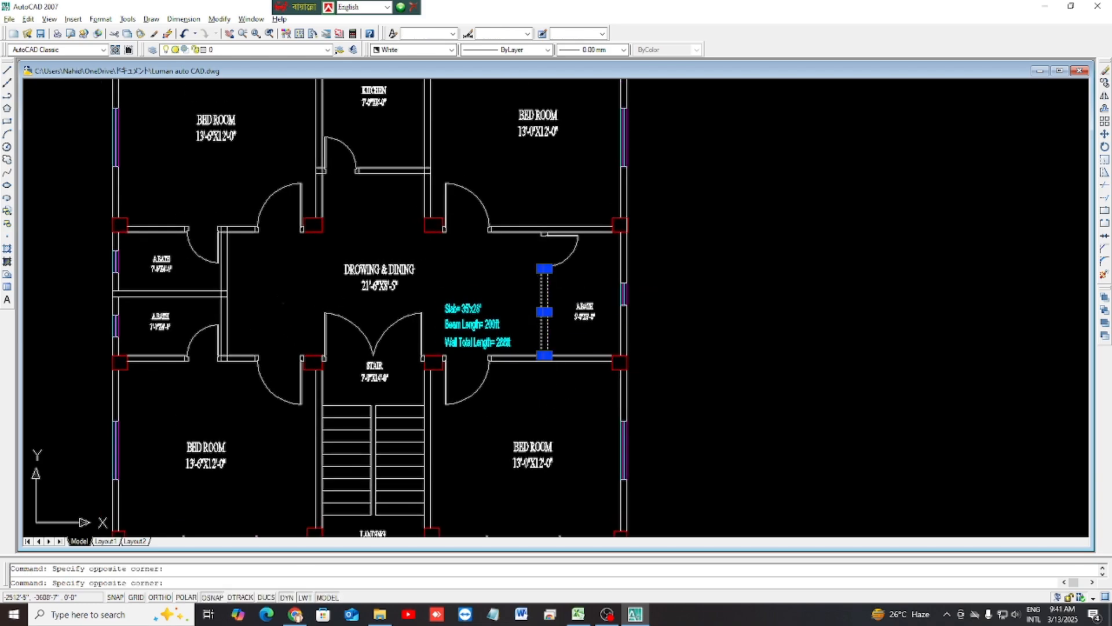
{"action": "left_click", "coordinate": [284, 302]}
{"action": "left_click", "coordinate": [204, 268]}
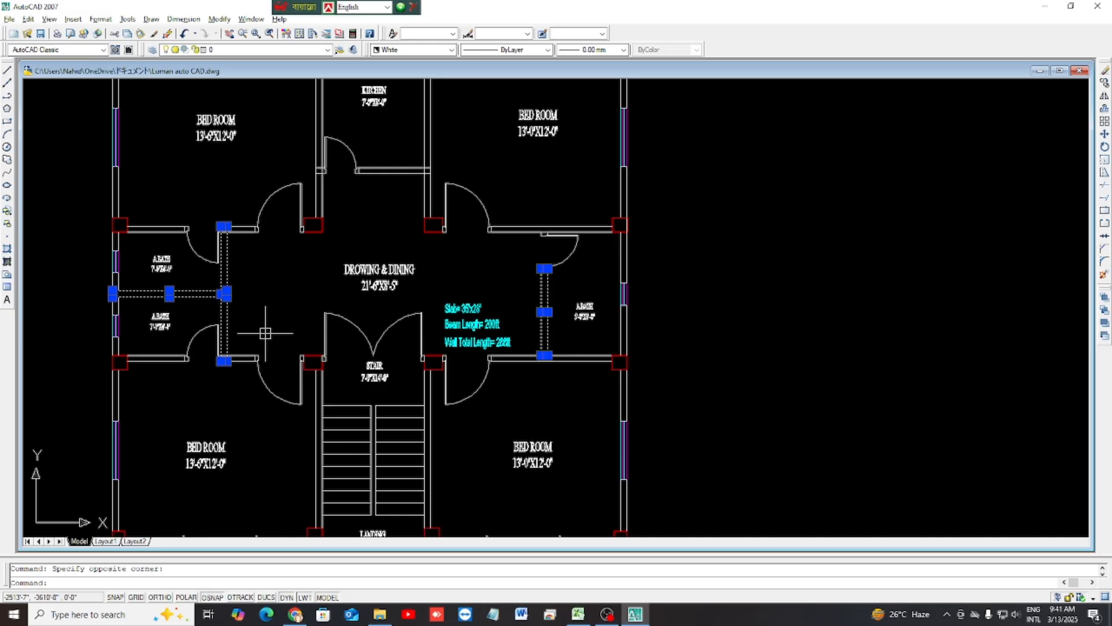
{"action": "key", "text": "Escape"}
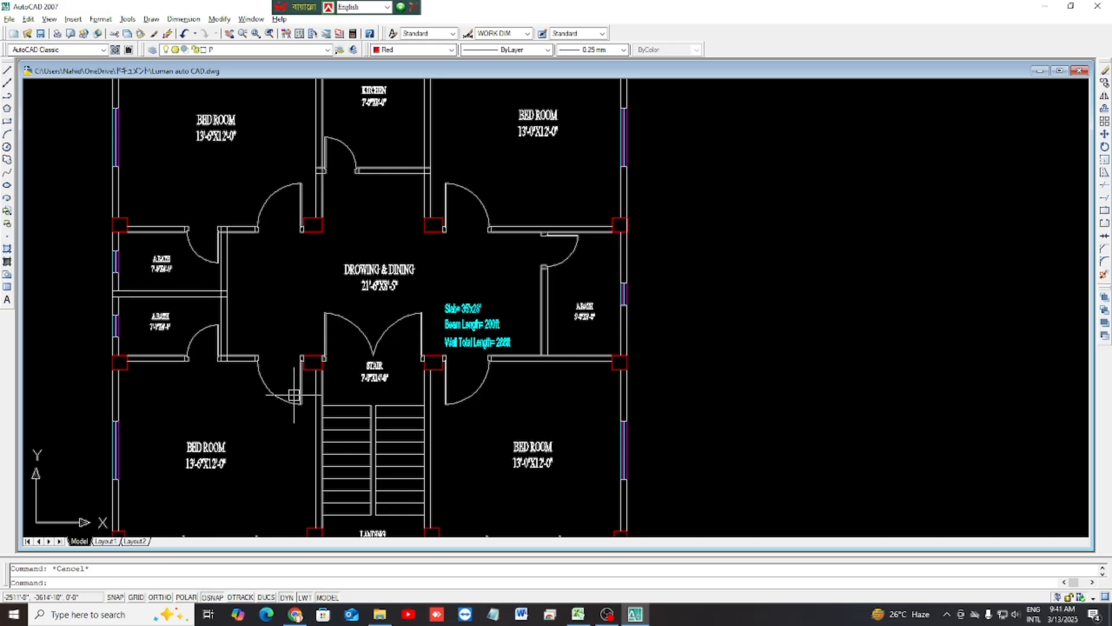
{"action": "scroll", "coordinate": [295, 396], "scroll_direction": "down", "scroll_amount": 3}
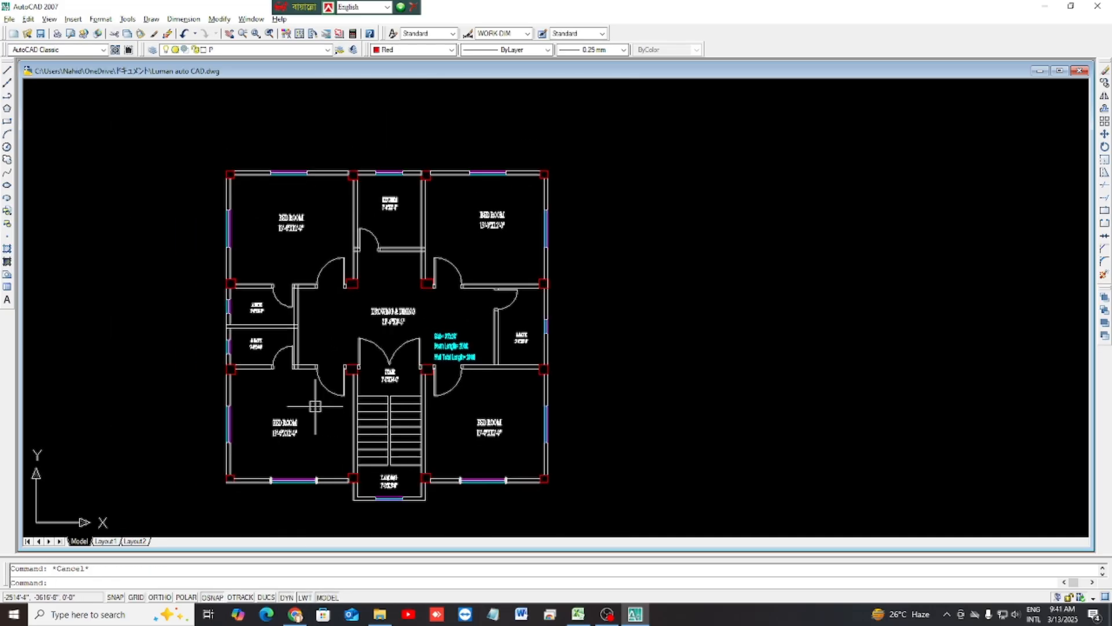
{"action": "scroll", "coordinate": [315, 406], "scroll_direction": "up", "scroll_amount": 3}
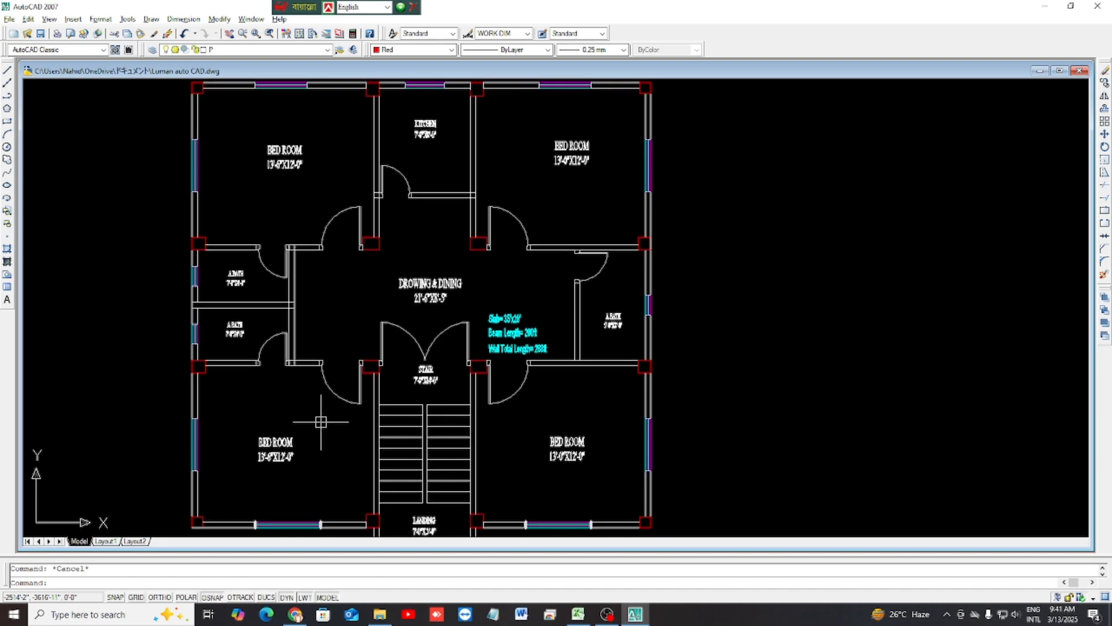
- Switch back to Excel and set the Wall column's length to 288 ft
{"action": "key", "text": "alt+Tab"}
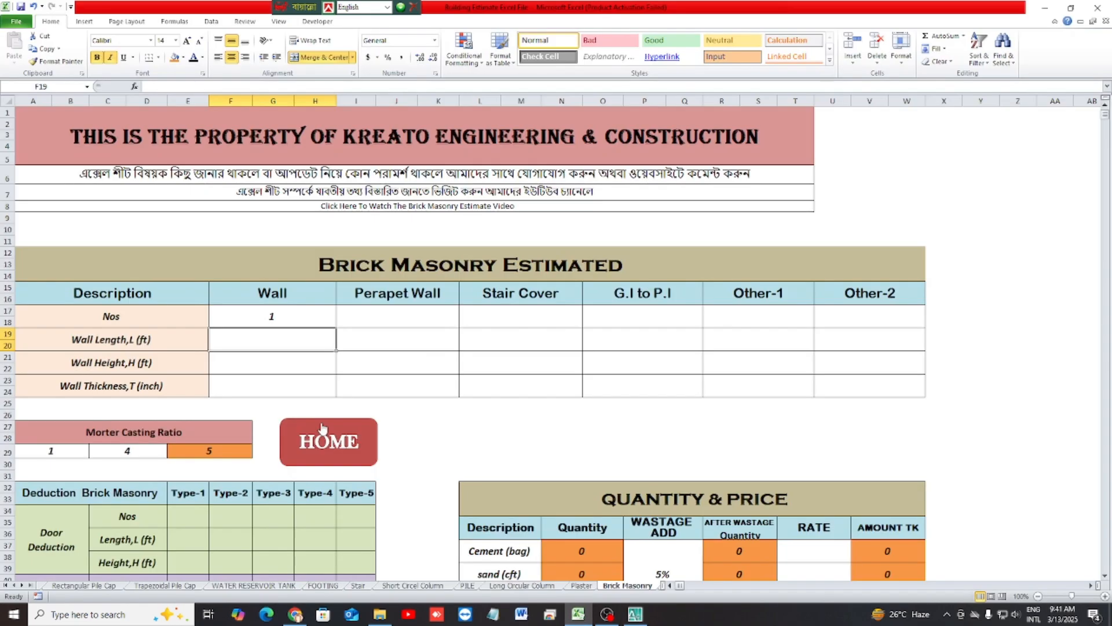
{"action": "type", "text": "288"}
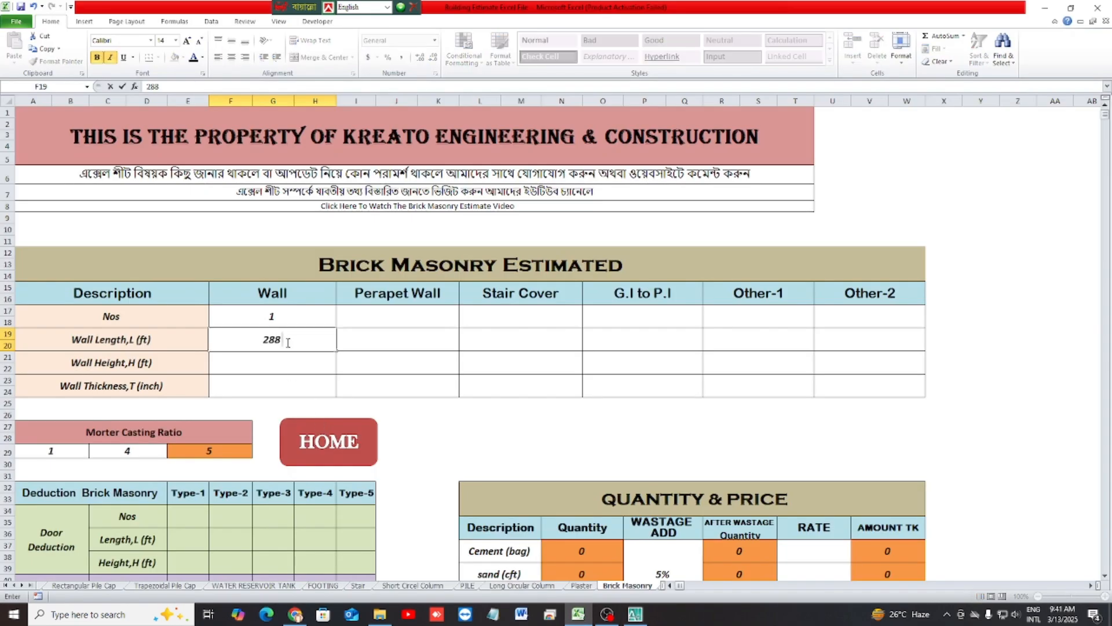
{"action": "key", "text": "Return"}
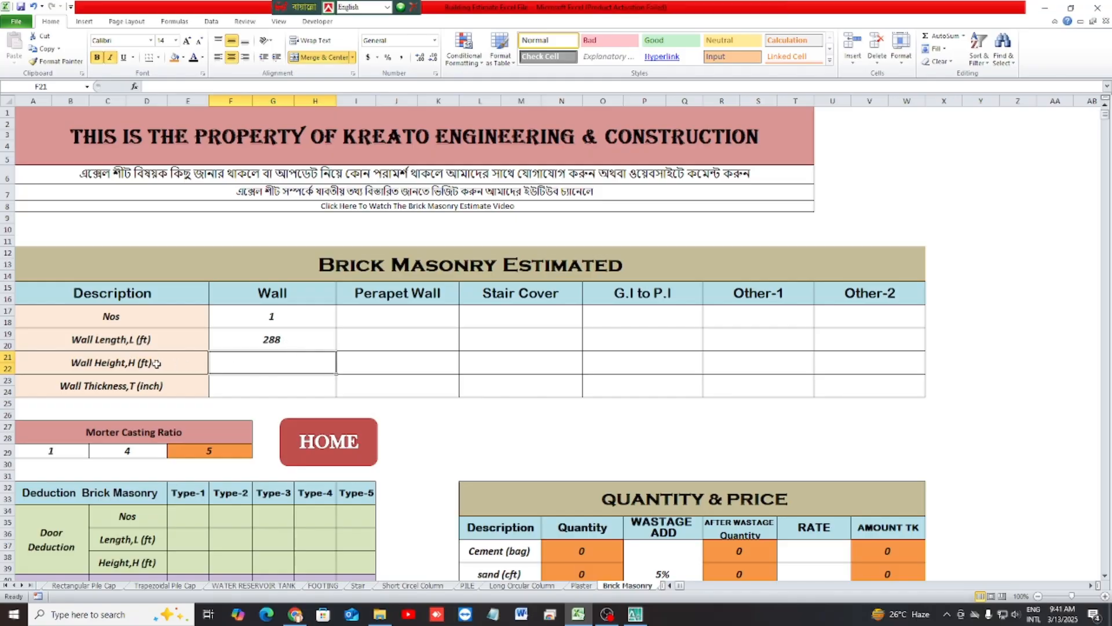
- Switch to AutoCAD and highlight the base line and slab top line of the brick wall elevation, clearing the selection at the end
{"action": "key", "text": "alt+Tab"}
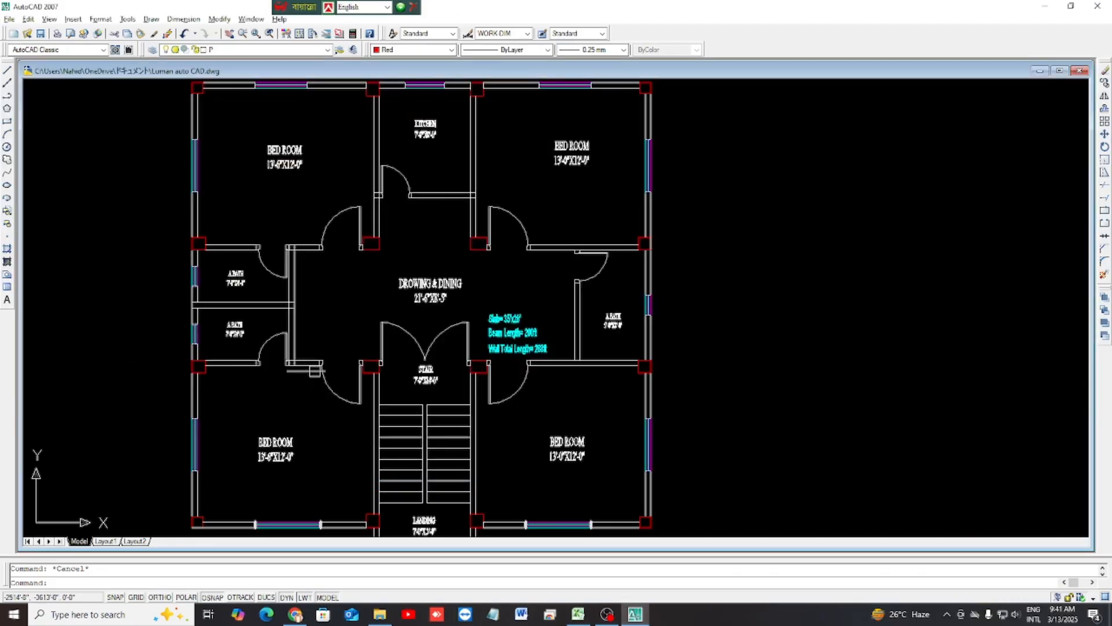
{"action": "scroll", "coordinate": [382, 393], "scroll_direction": "down", "scroll_amount": 5}
{"action": "scroll", "coordinate": [394, 399], "scroll_direction": "up", "scroll_amount": 3}
{"action": "scroll", "coordinate": [411, 391], "scroll_direction": "up", "scroll_amount": 3}
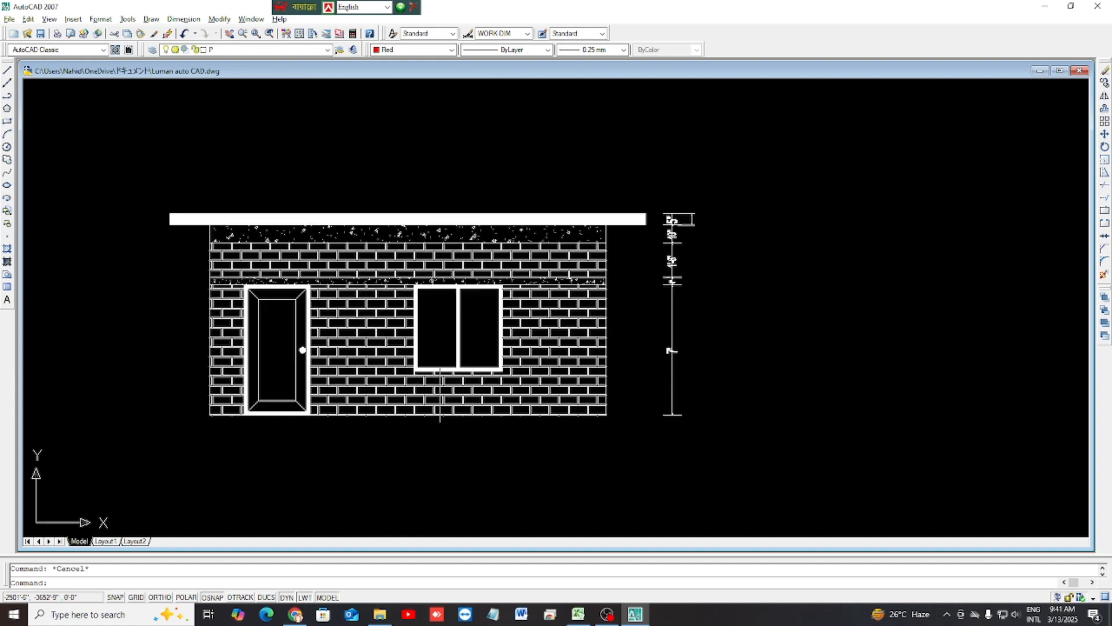
{"action": "scroll", "coordinate": [546, 434], "scroll_direction": "up", "scroll_amount": 2}
{"action": "left_click", "coordinate": [580, 408]}
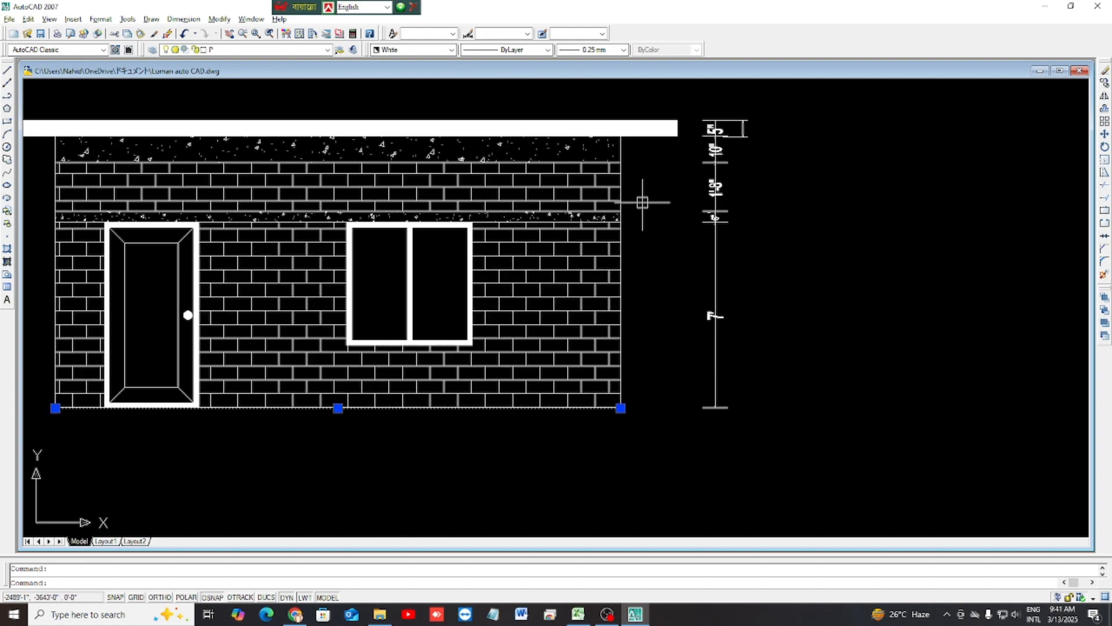
{"action": "left_click", "coordinate": [633, 123]}
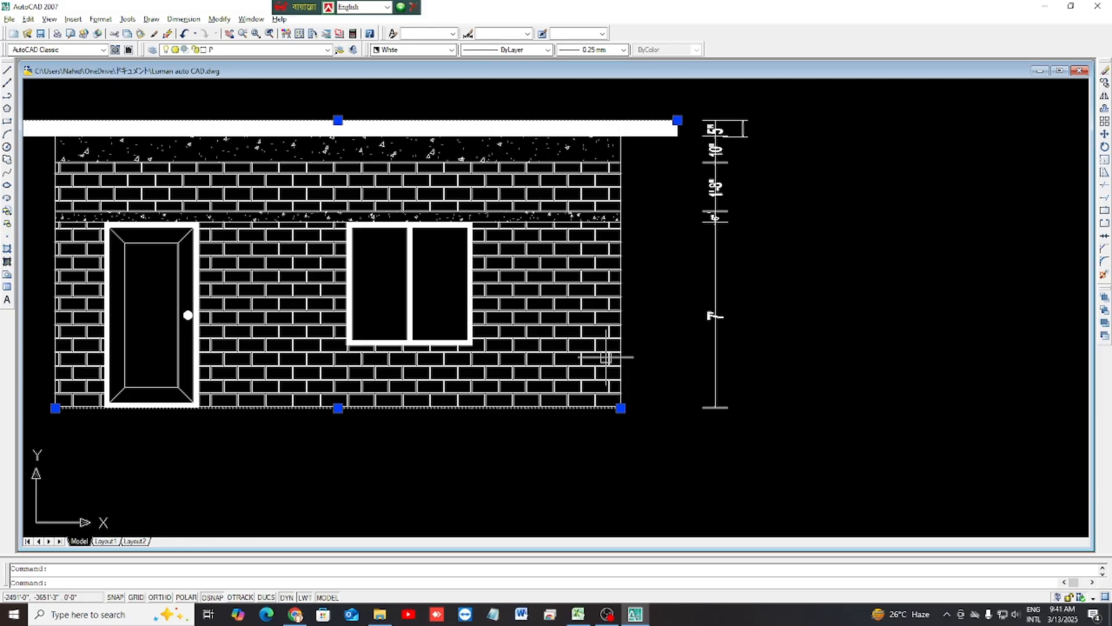
{"action": "key", "text": "Escape"}
- Examine the height dimensions beside the elevation for the slab, beam, lintel and brickwork
{"action": "scroll", "coordinate": [605, 217], "scroll_direction": "up", "scroll_amount": 2}
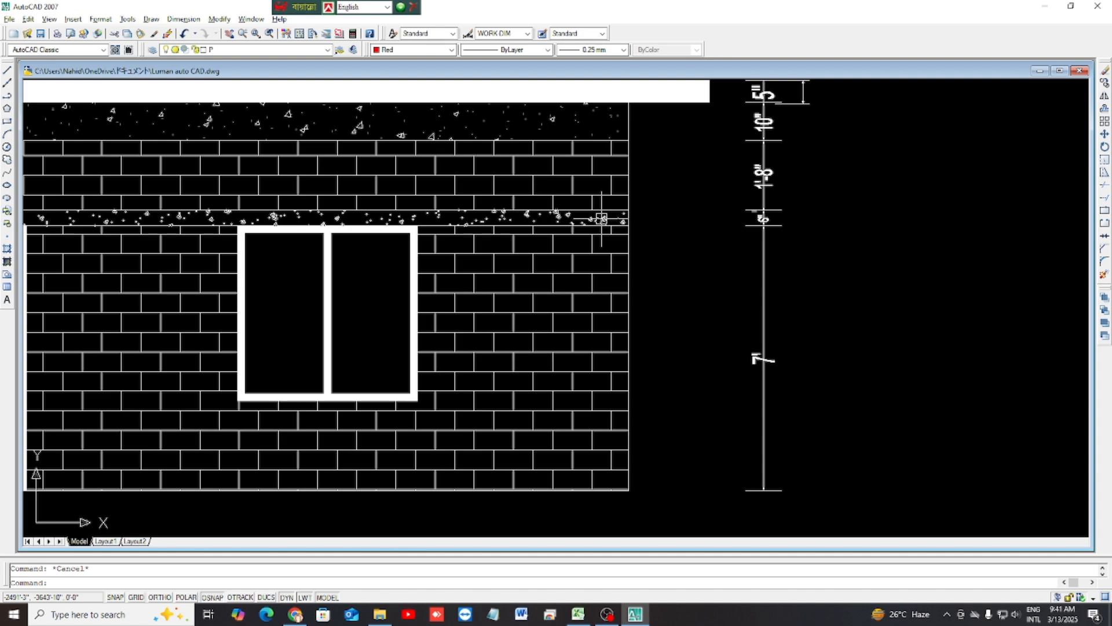
{"action": "left_click_drag", "start_coordinate": [602, 220], "coordinate": [594, 253]}
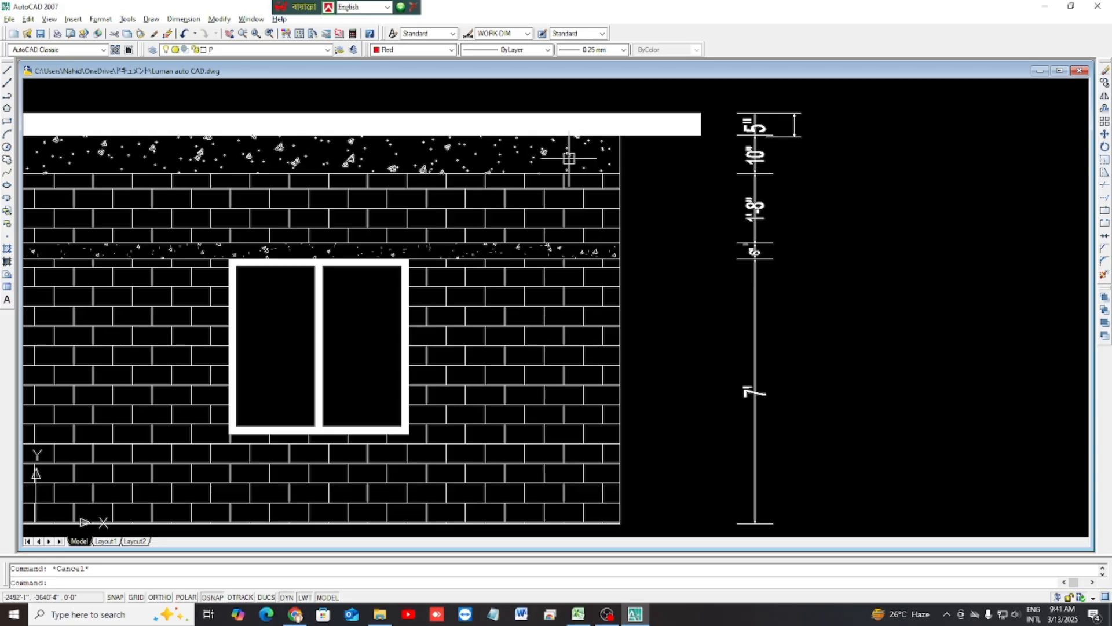
{"action": "scroll", "coordinate": [568, 196], "scroll_direction": "down", "scroll_amount": 2}
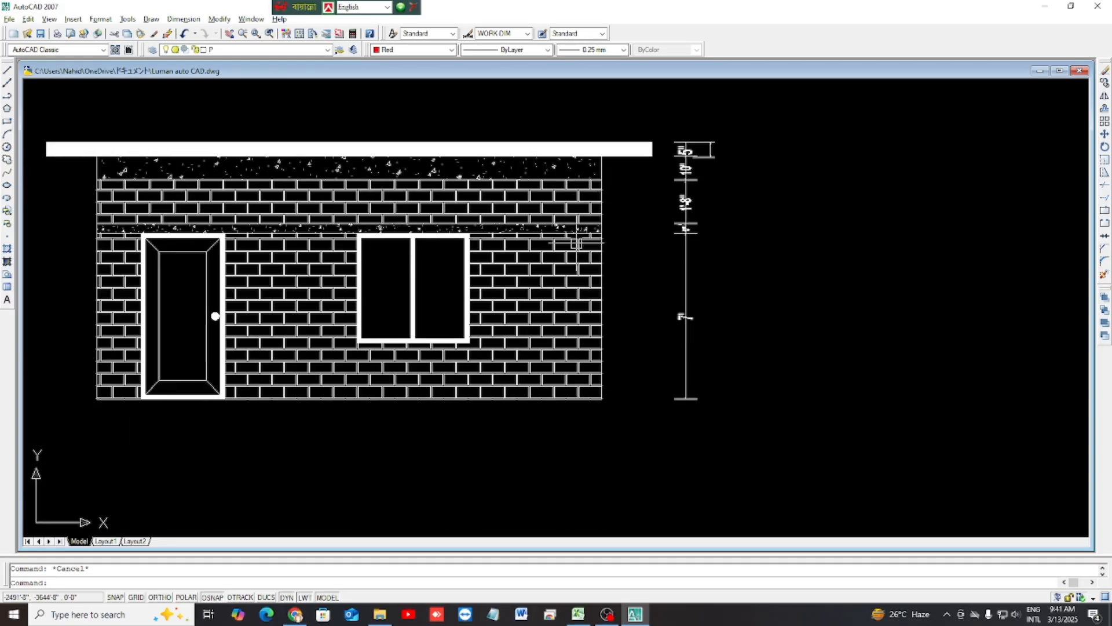
{"action": "scroll", "coordinate": [672, 300], "scroll_direction": "up", "scroll_amount": 2}
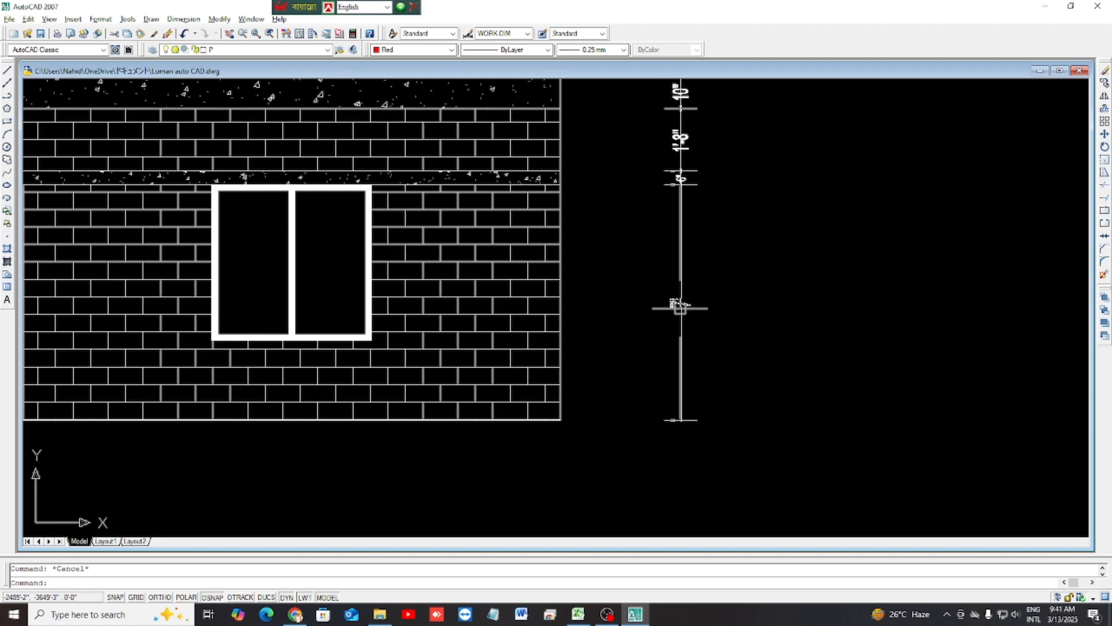
{"action": "left_click_drag", "start_coordinate": [681, 145], "coordinate": [675, 189]}
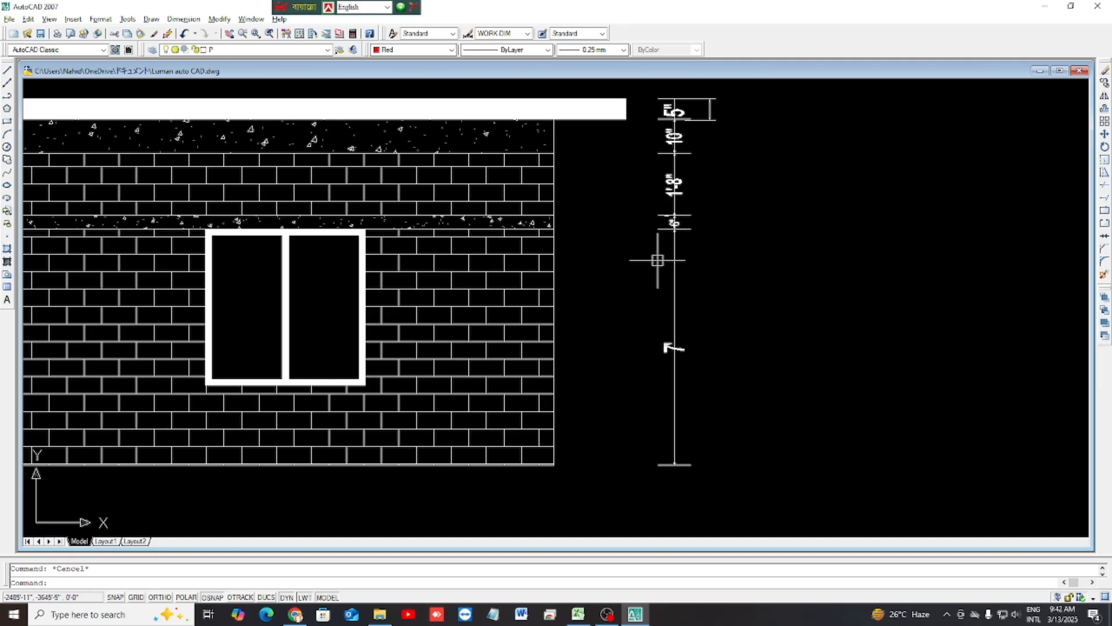
- Switch back to Excel and set the Wall column's height to 9 ft and thickness to 5 inches
{"action": "key", "text": "alt+Tab"}
{"action": "type", "text": "9"}
{"action": "key", "text": "Return"}
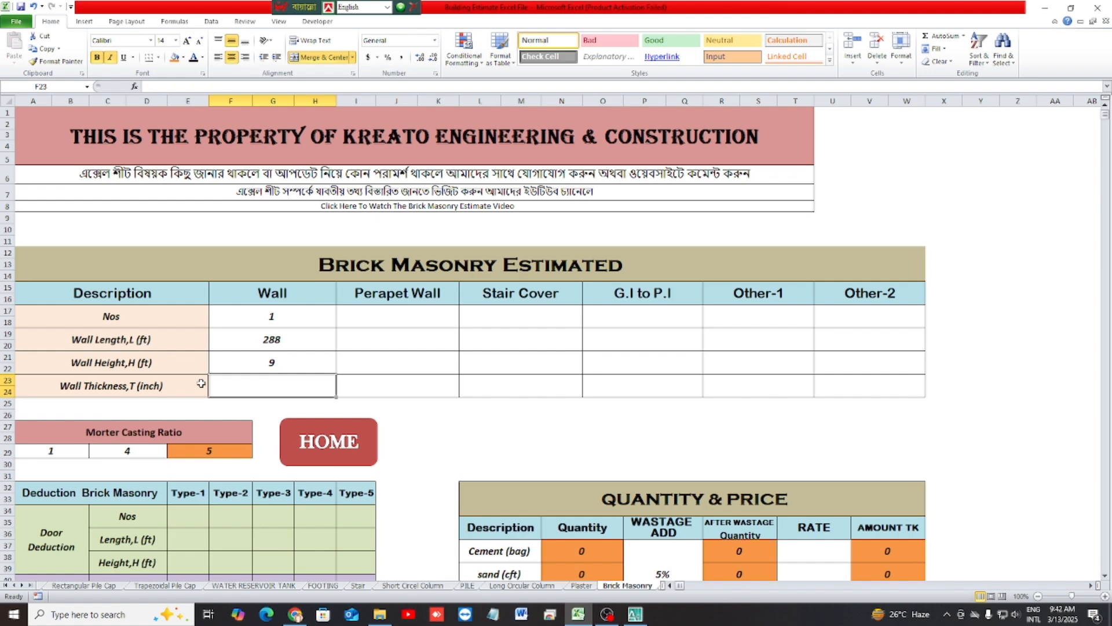
{"action": "type", "text": "5"}
{"action": "key", "text": "Return"}
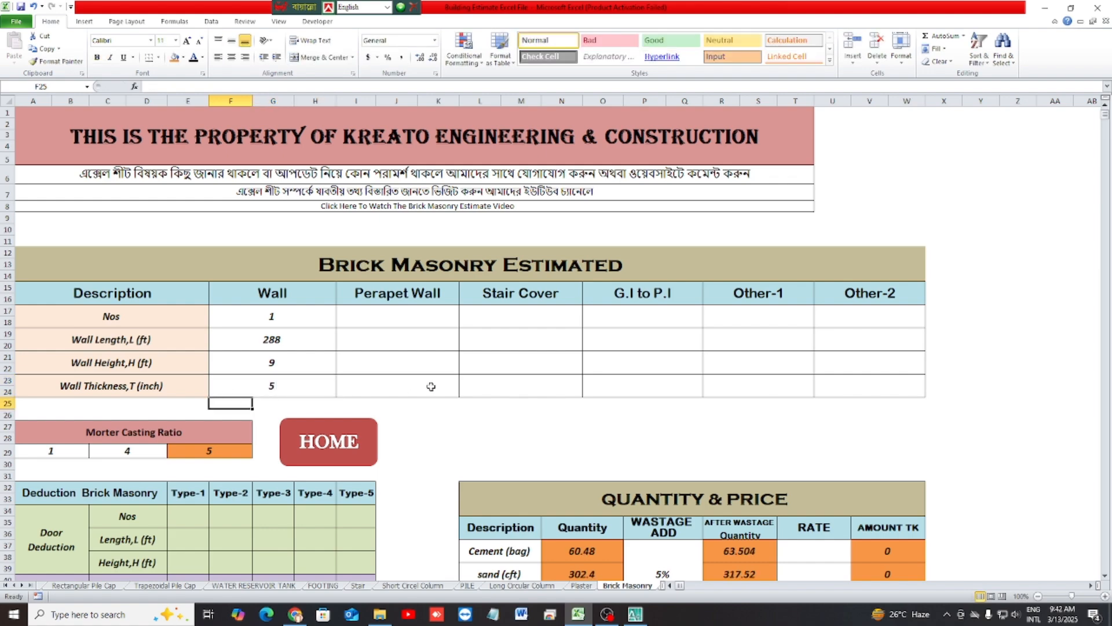
- Review the cement, sand and brick quantities, and switch to AutoCAD to examine the elevation's door and window openings
{"action": "scroll", "coordinate": [431, 386], "scroll_direction": "down", "scroll_amount": 4}
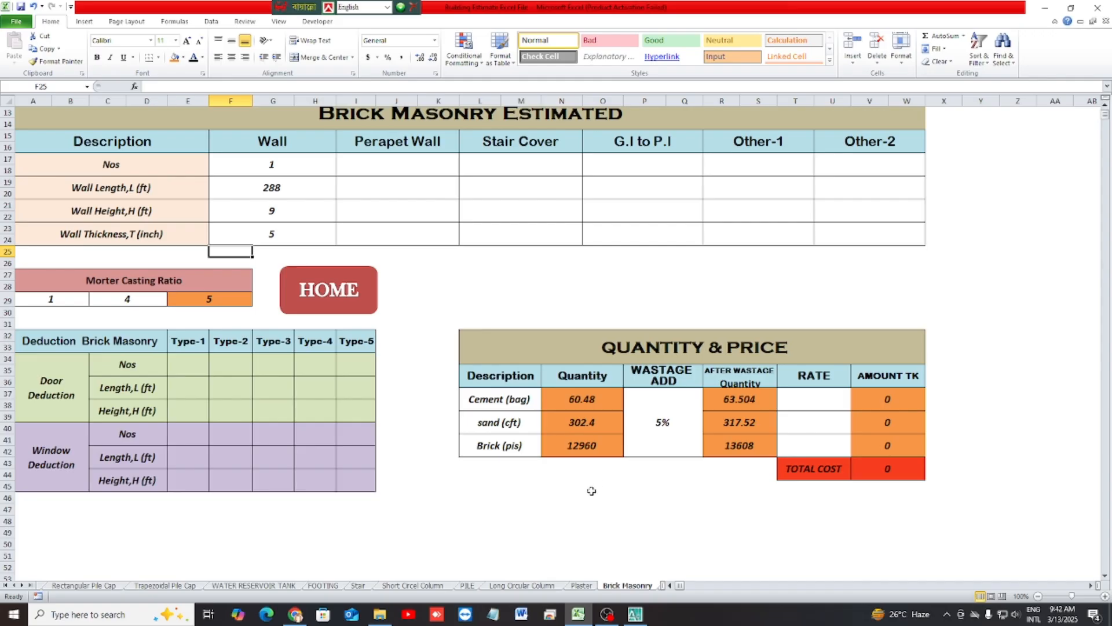
{"action": "scroll", "coordinate": [590, 495], "scroll_direction": "up", "scroll_amount": 1}
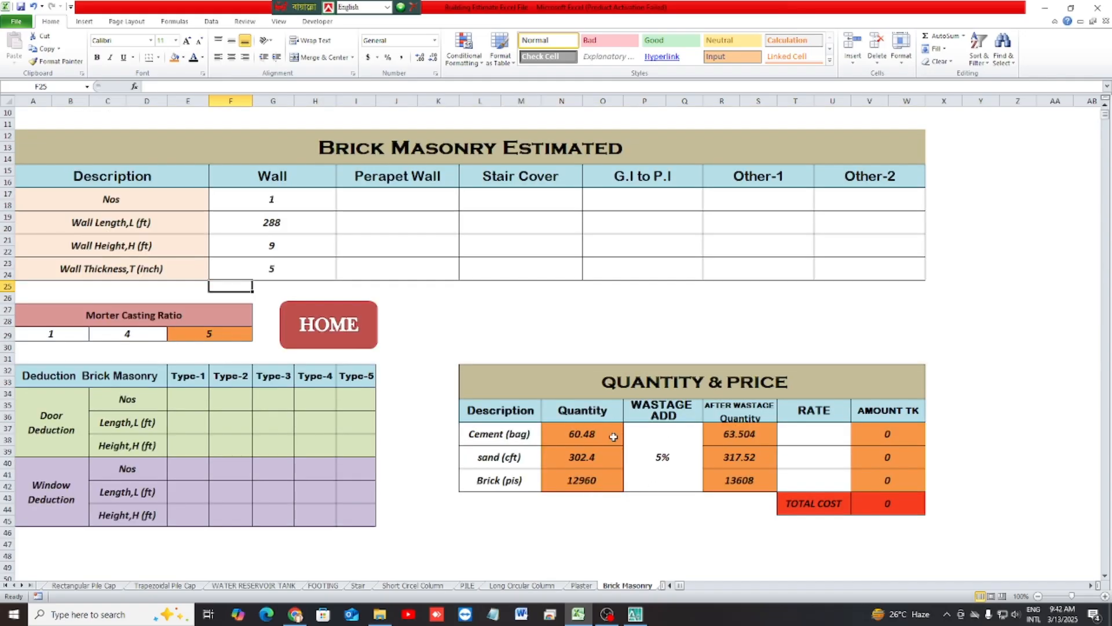
{"action": "key", "text": "alt+Tab"}
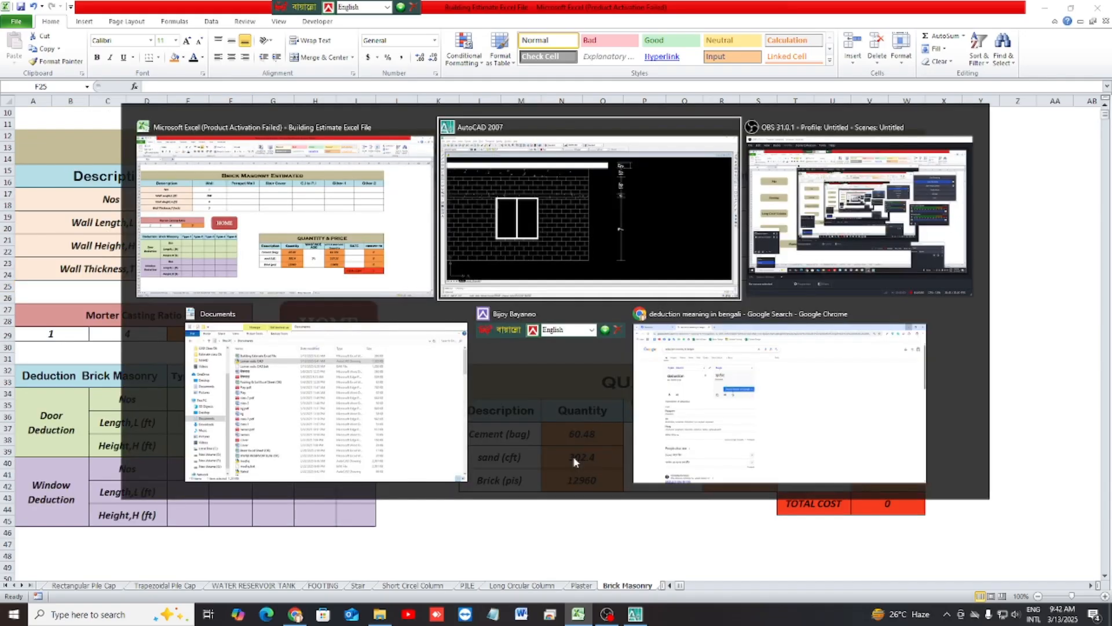
{"action": "left_click_drag", "start_coordinate": [472, 422], "coordinate": [683, 412]}
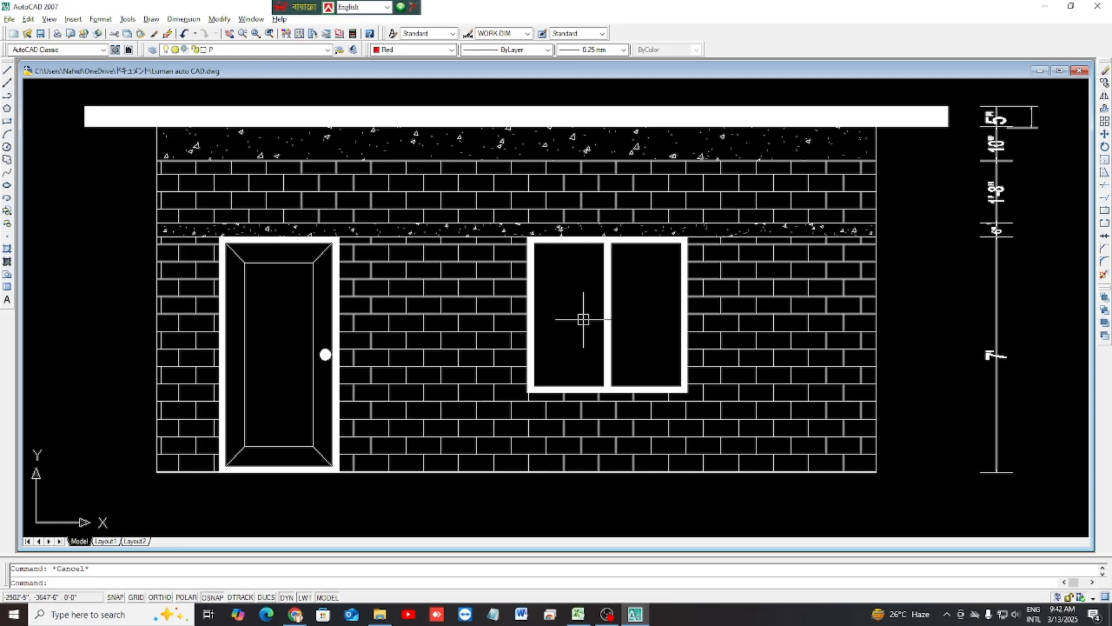
- Switch back to Excel and enter the Type-1 door deduction with 1 door, length 4 ft and height 7 ft
{"action": "key", "text": "alt+Tab"}
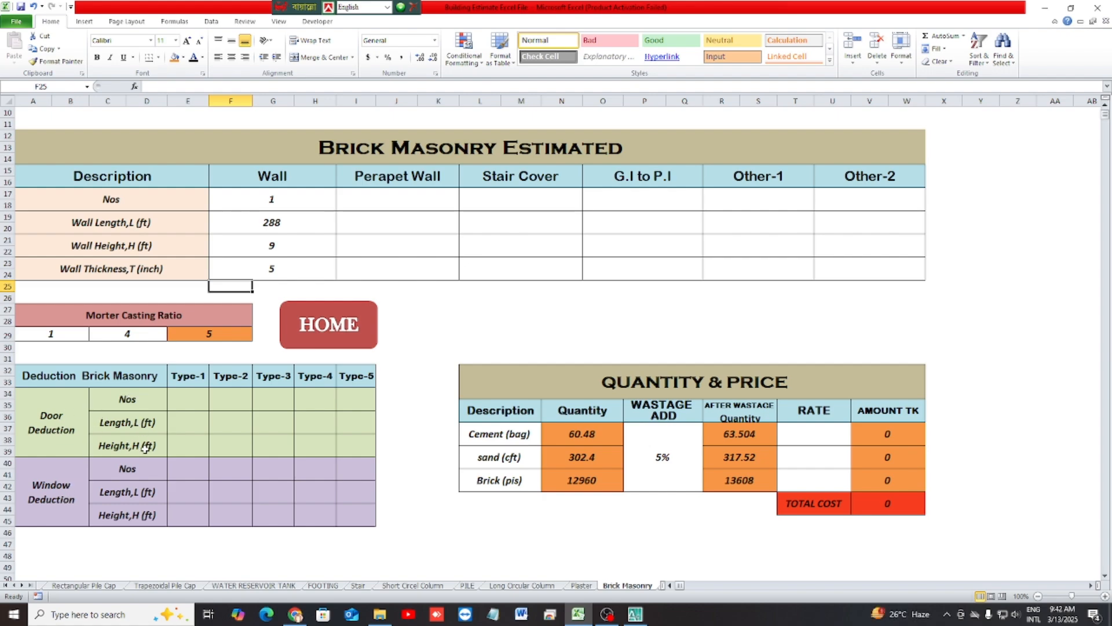
{"action": "left_click", "coordinate": [199, 397]}
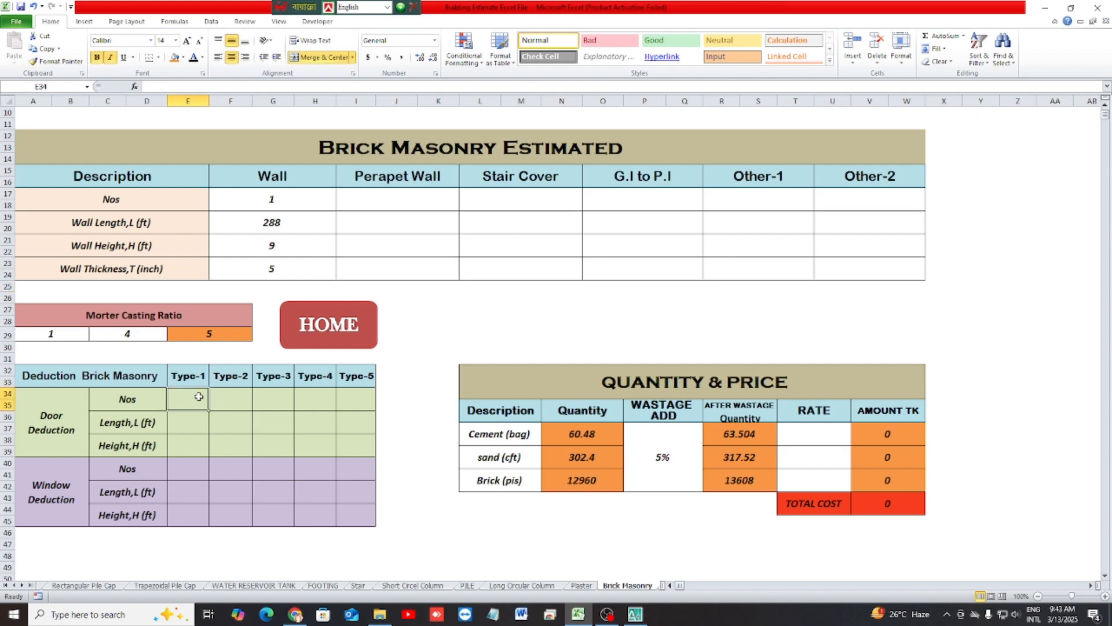
{"action": "type", "text": "1"}
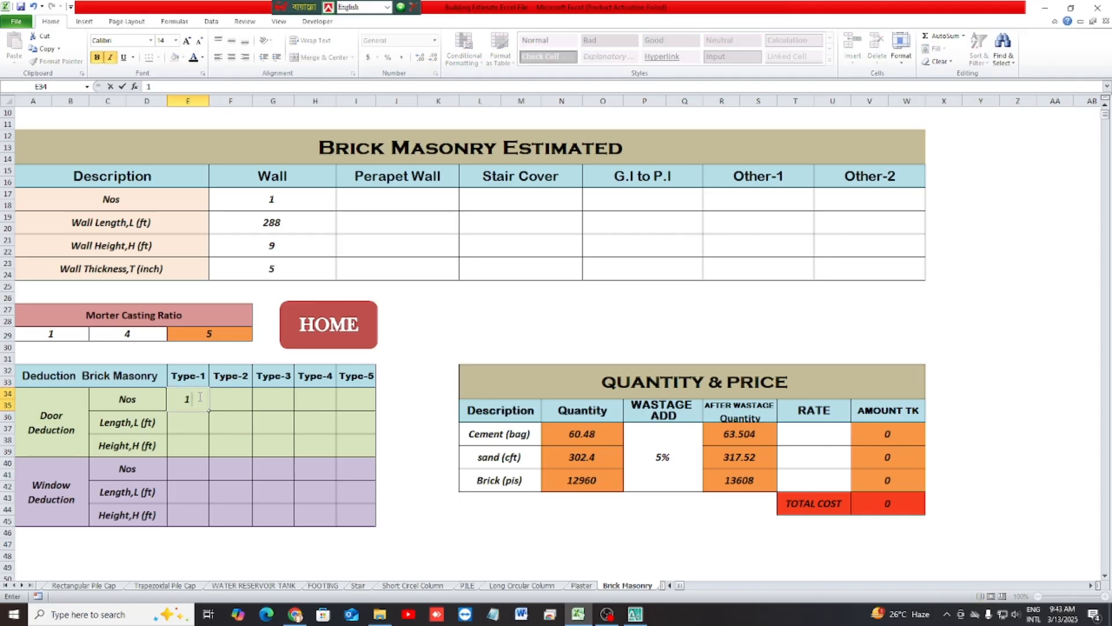
{"action": "key", "text": "Return"}
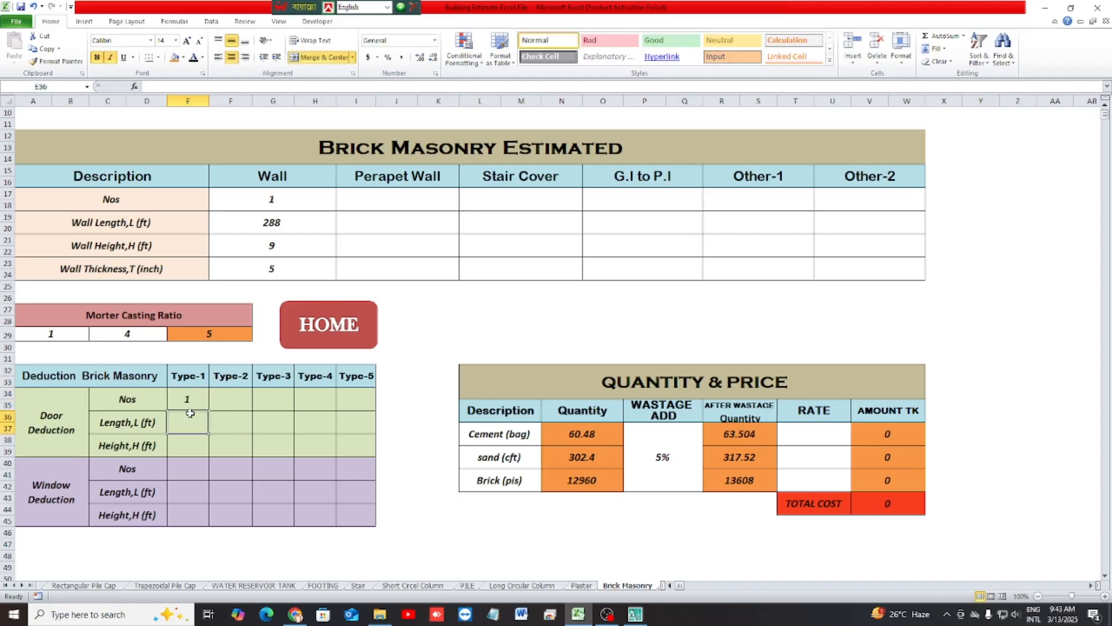
{"action": "type", "text": "4"}
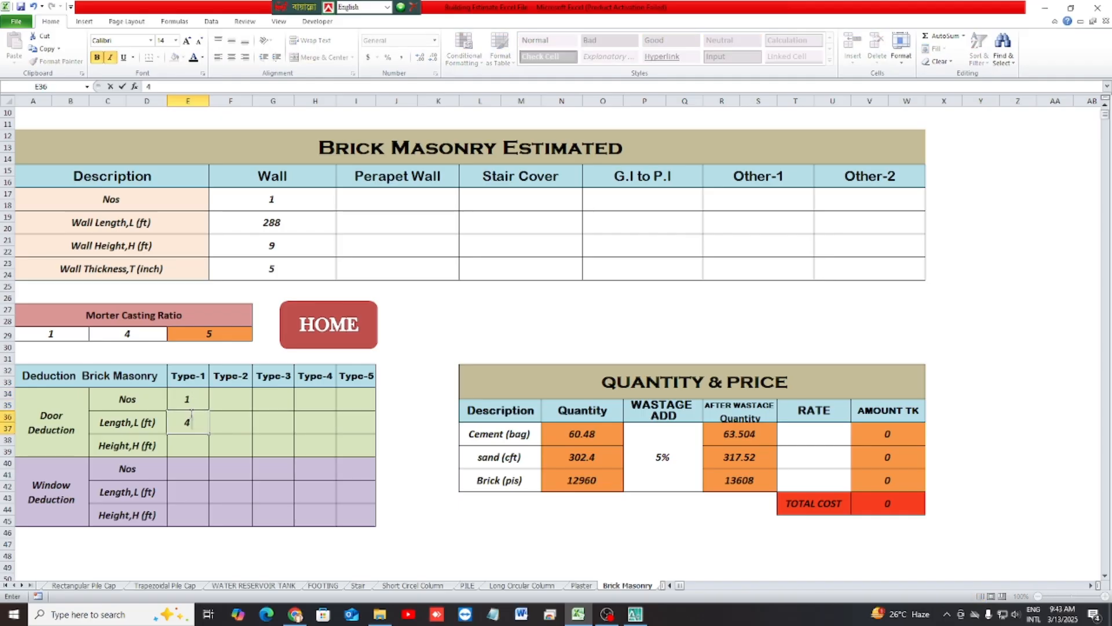
{"action": "key", "text": "Return"}
{"action": "type", "text": "7"}
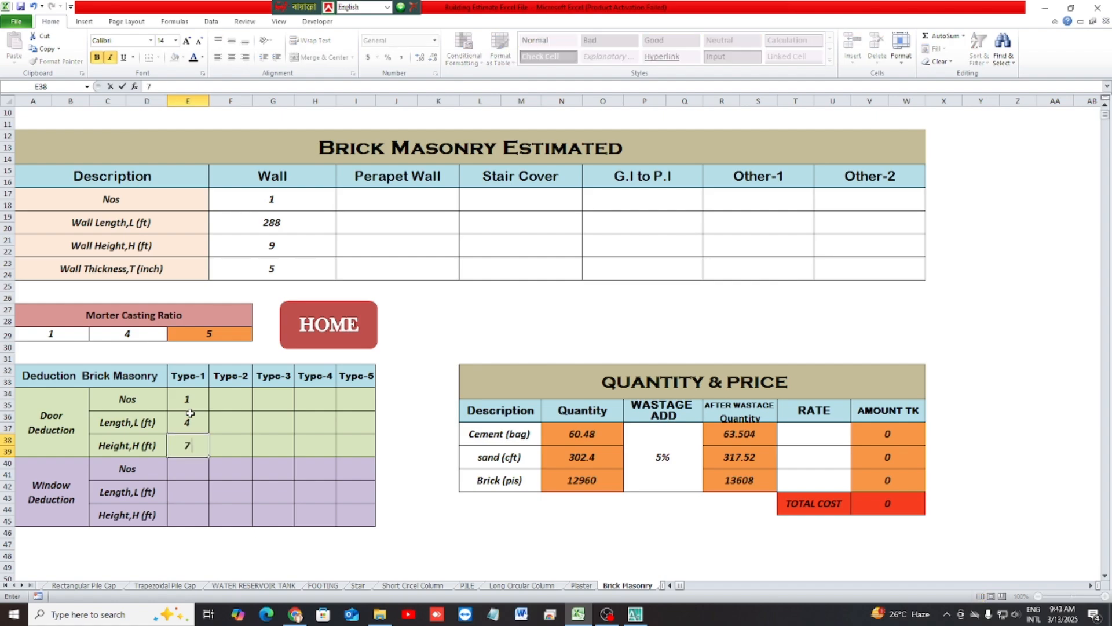
{"action": "key", "text": "Return"}
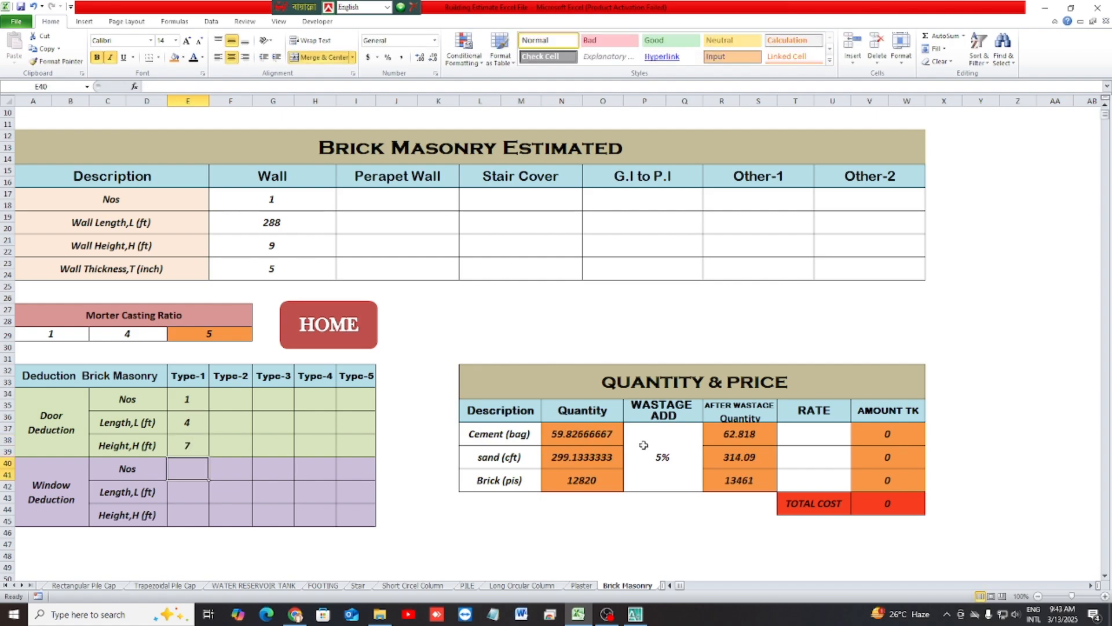
- Enter the Type-2 door deduction with 6 doors, length 2.5 ft and height 7 ft
{"action": "left_click", "coordinate": [241, 402]}
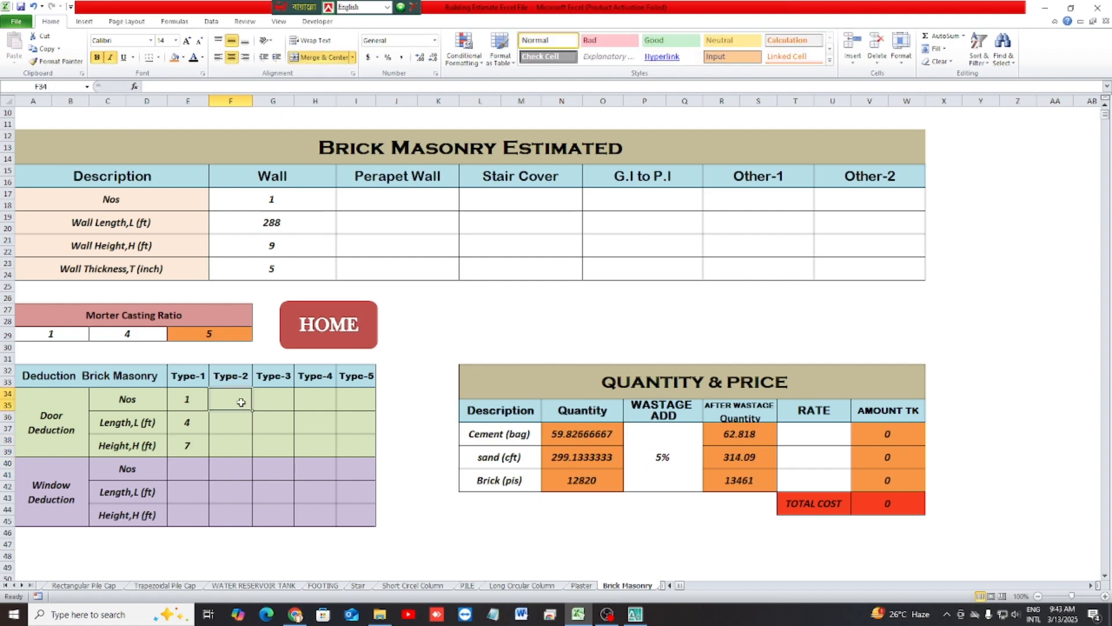
{"action": "type", "text": "6"}
{"action": "key", "text": "Return"}
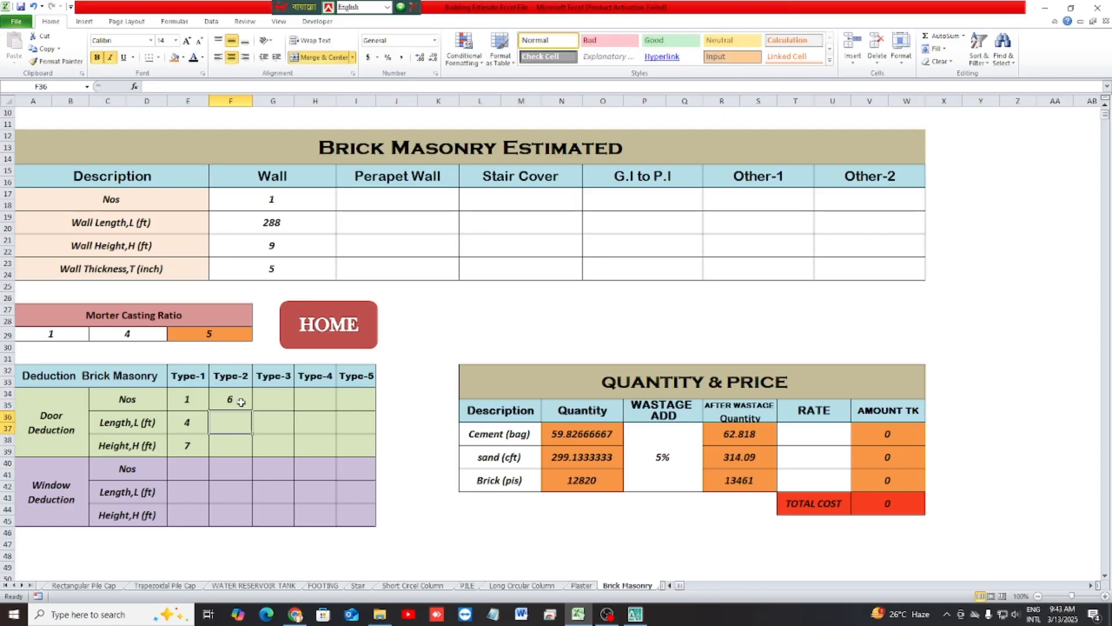
{"action": "type", "text": "2.5"}
{"action": "key", "text": "Return"}
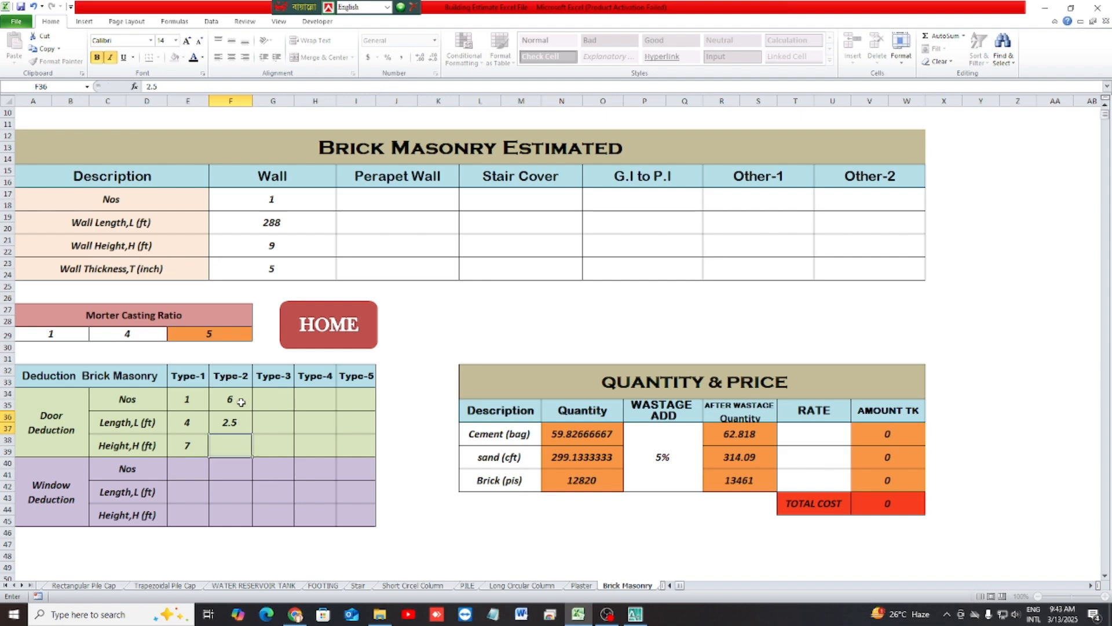
{"action": "type", "text": "7"}
{"action": "key", "text": "Return"}
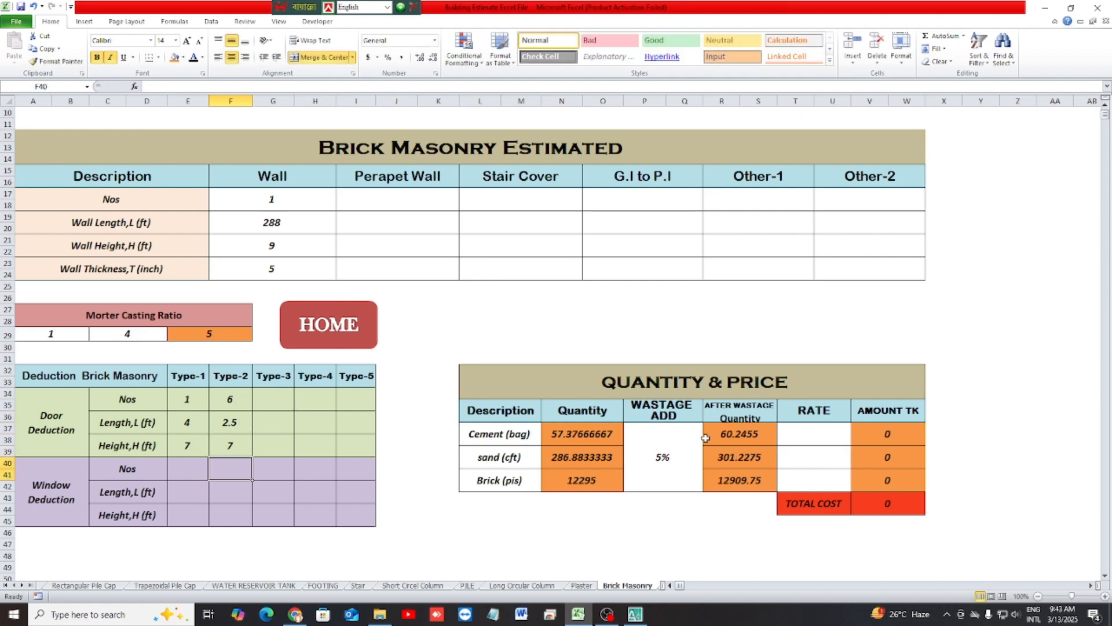
- Enter the Type-3 door deduction with 4 doors, length 3.5 ft and height 7 ft
{"action": "left_click", "coordinate": [267, 399]}
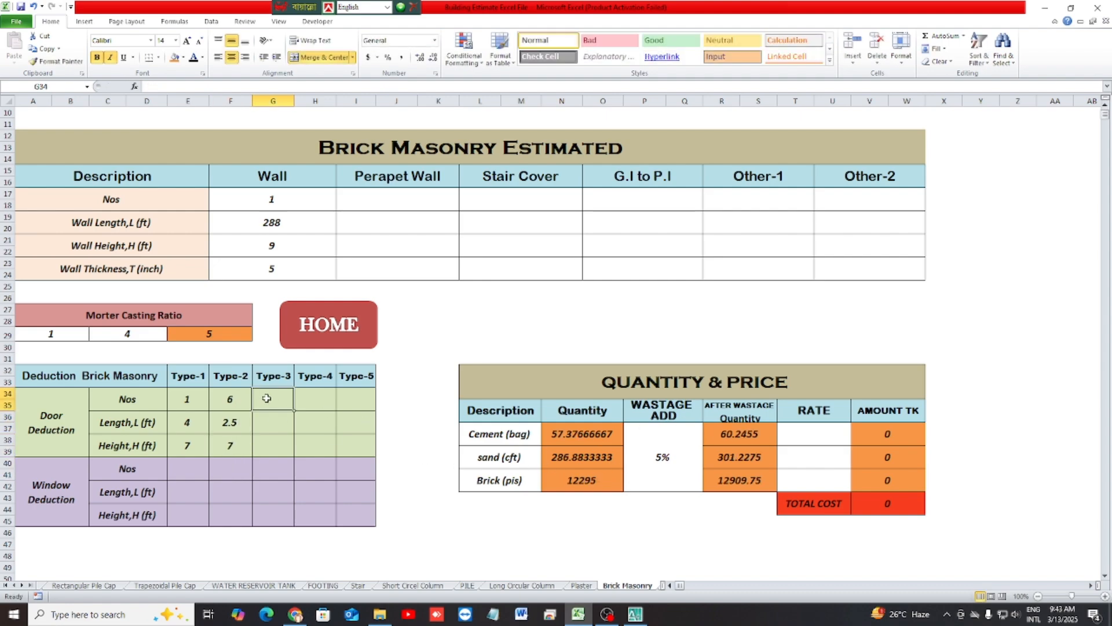
{"action": "type", "text": "4"}
{"action": "key", "text": "Return"}
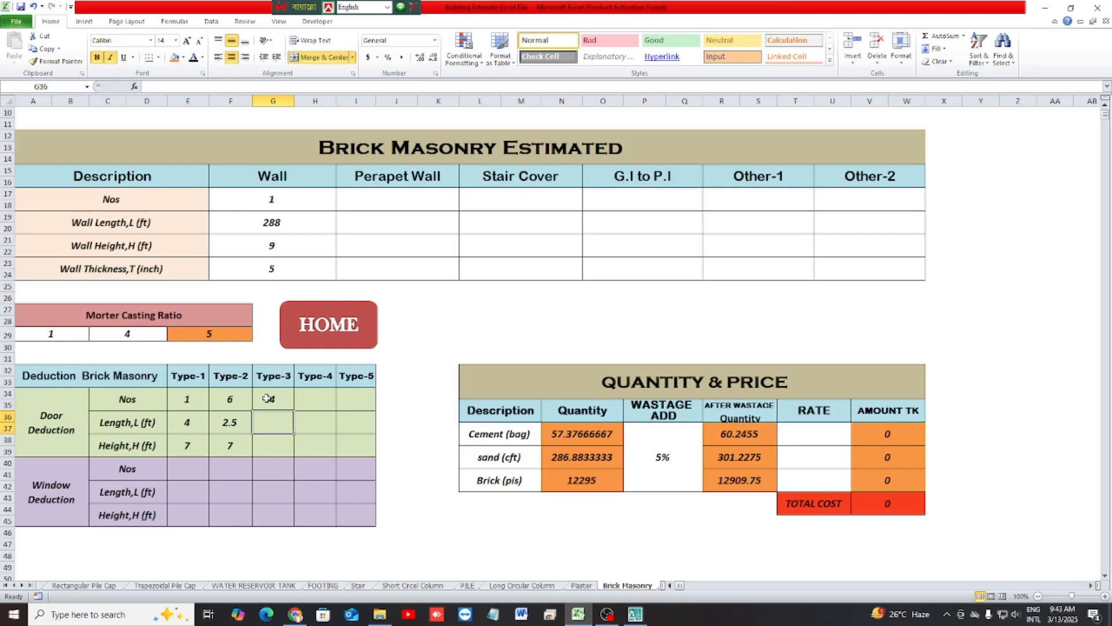
{"action": "type", "text": "3.6"}
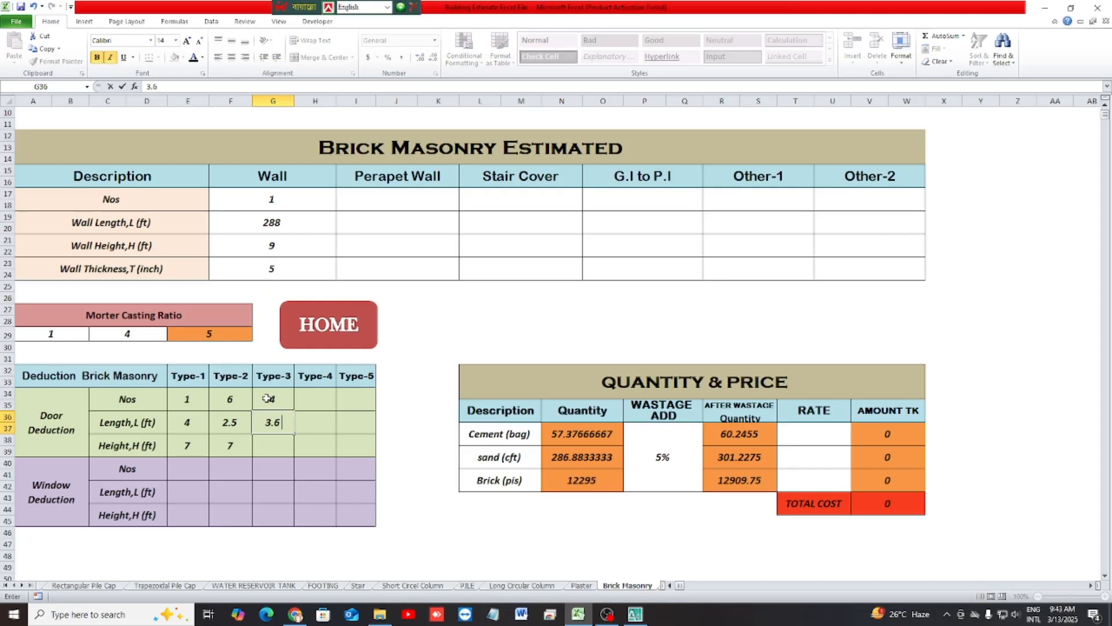
{"action": "key", "text": "Return"}
{"action": "type", "text": "7"}
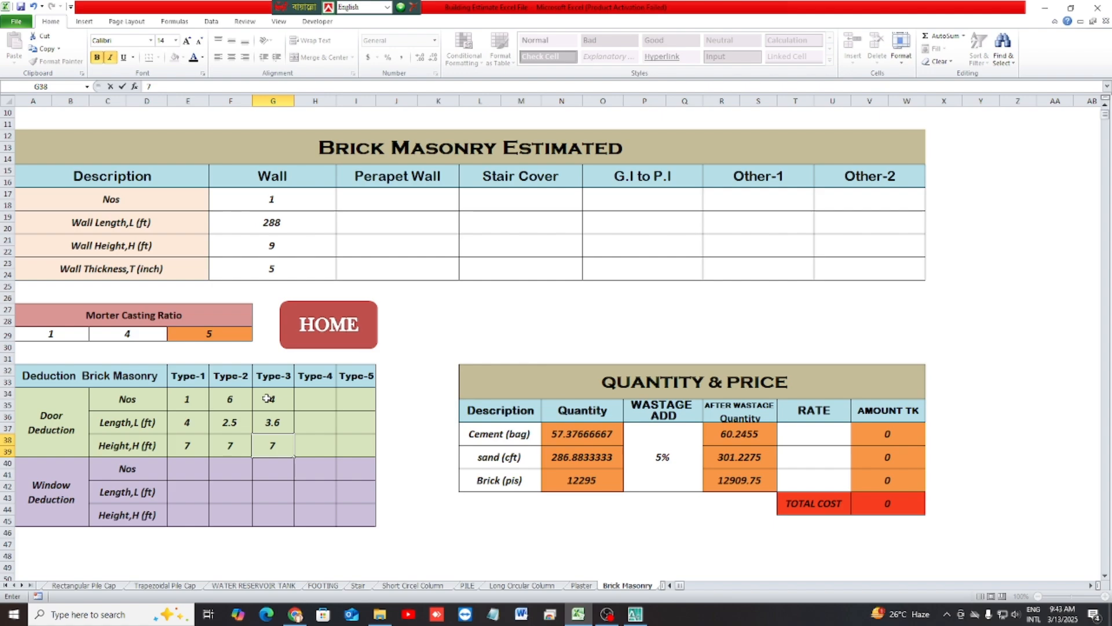
{"action": "left_click", "coordinate": [294, 419]}
{"action": "type", "text": "3.5"}
{"action": "key", "text": "ctrl+Return"}
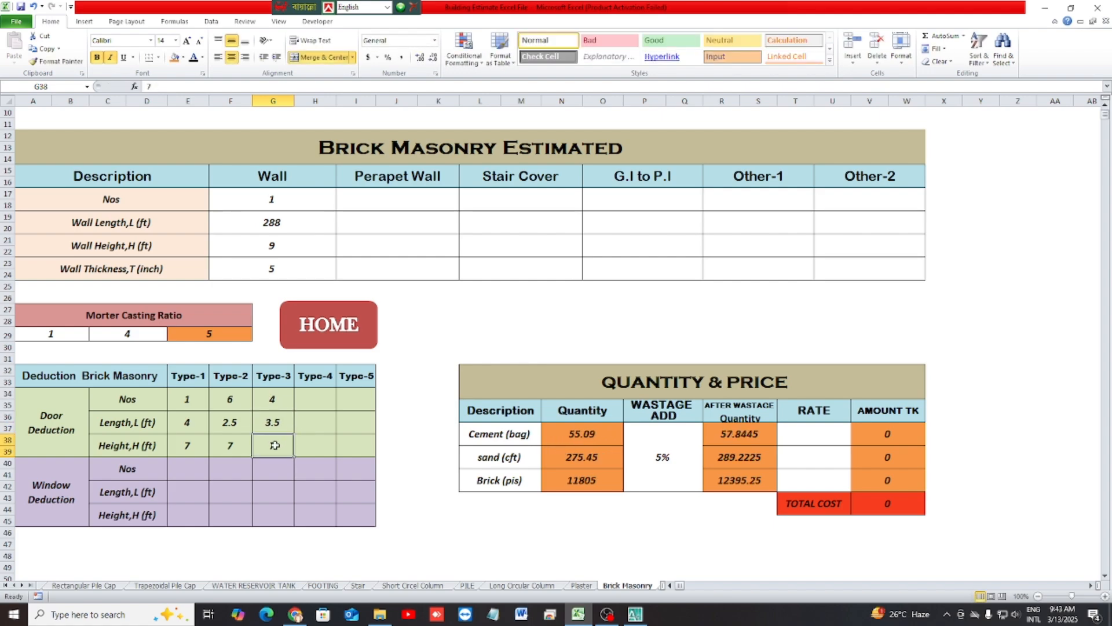
{"action": "left_click", "coordinate": [405, 449]}
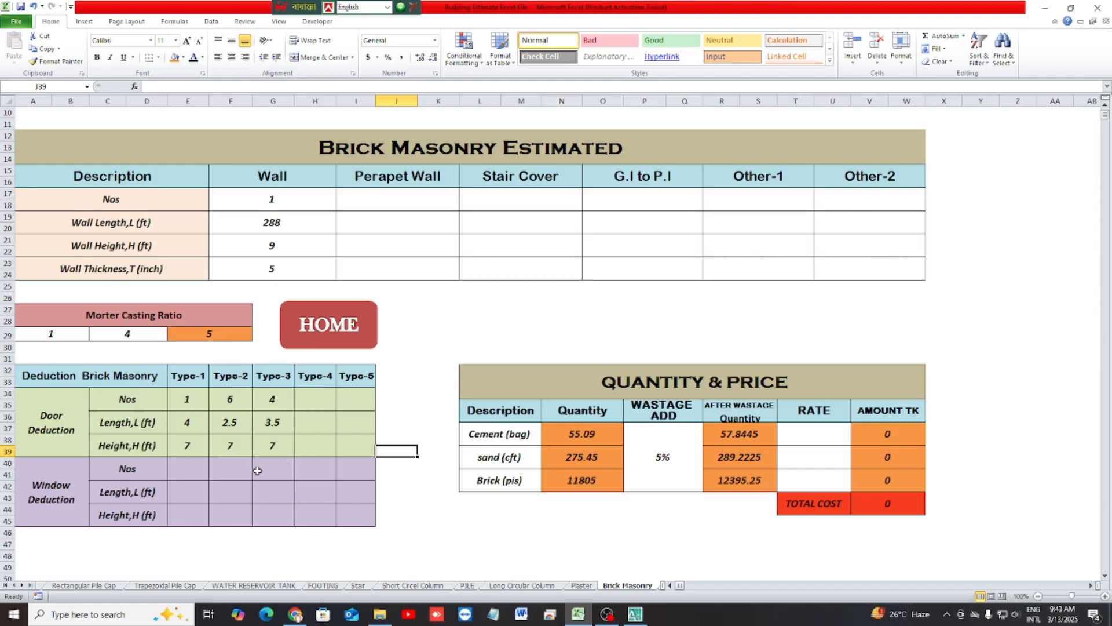
- Enter the Type-1 window deduction with 3 windows, length 2 ft and height 1 ft
{"action": "left_click", "coordinate": [189, 468]}
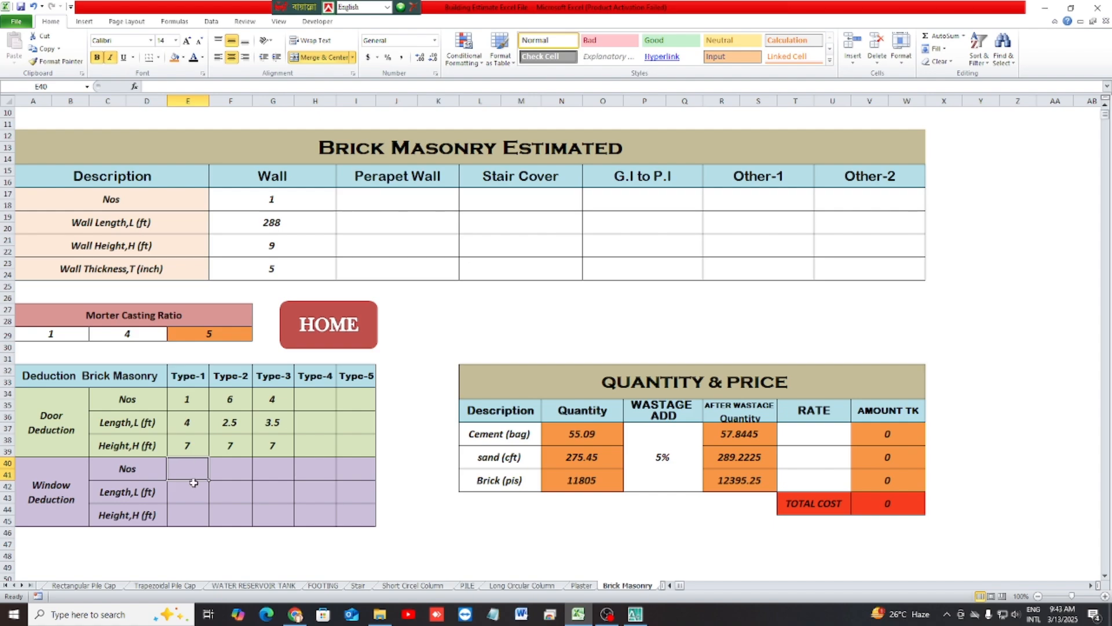
{"action": "type", "text": "3"}
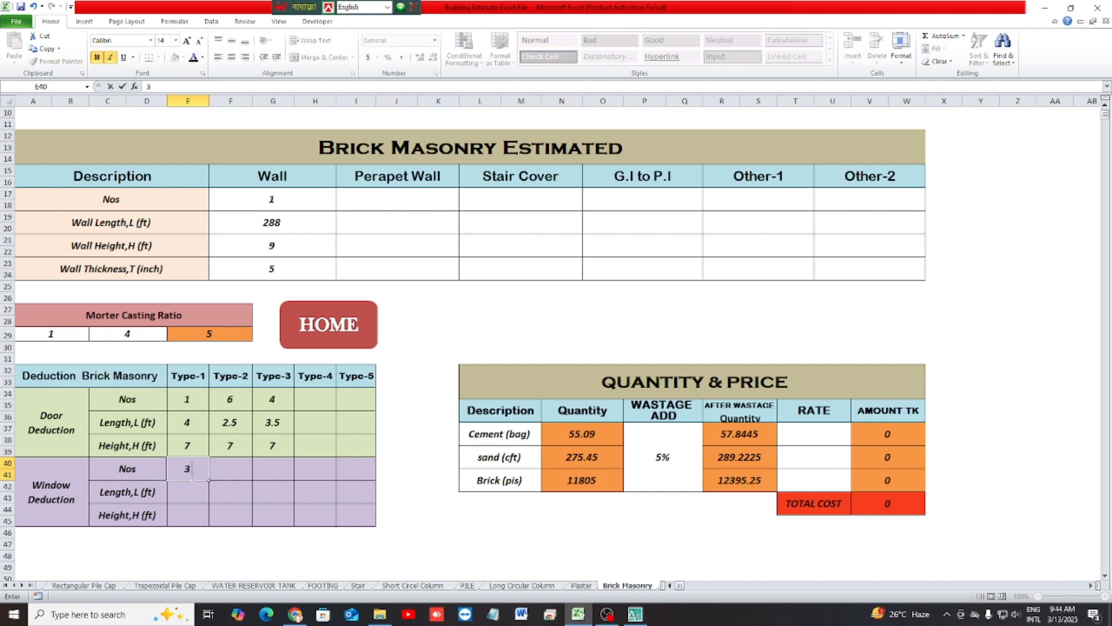
{"action": "key", "text": "Return"}
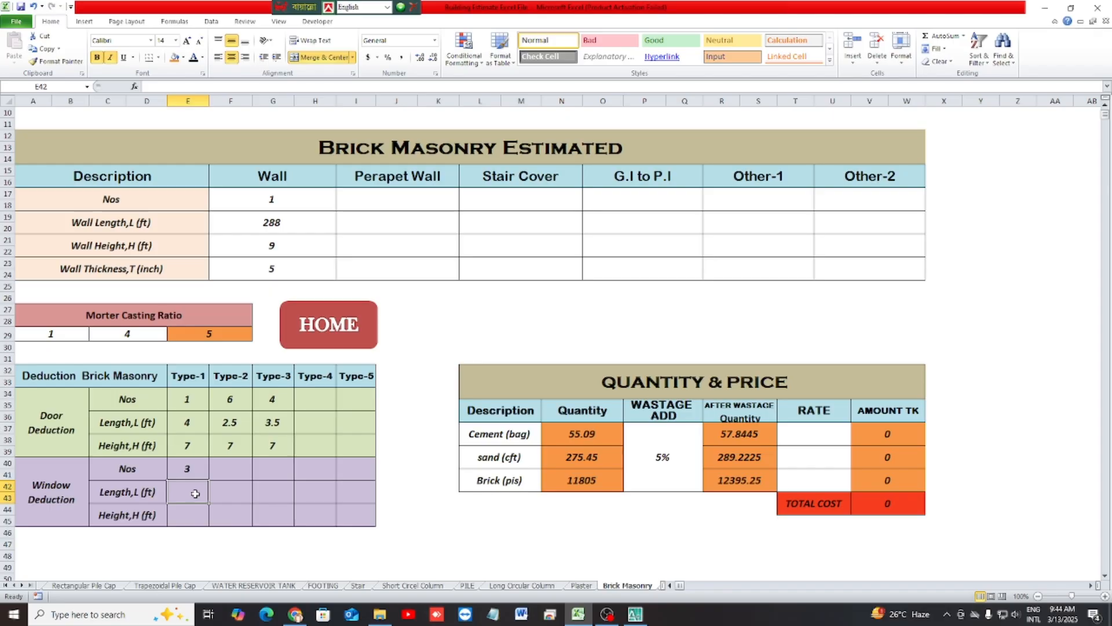
{"action": "type", "text": "2"}
{"action": "key", "text": "Return"}
{"action": "type", "text": "1"}
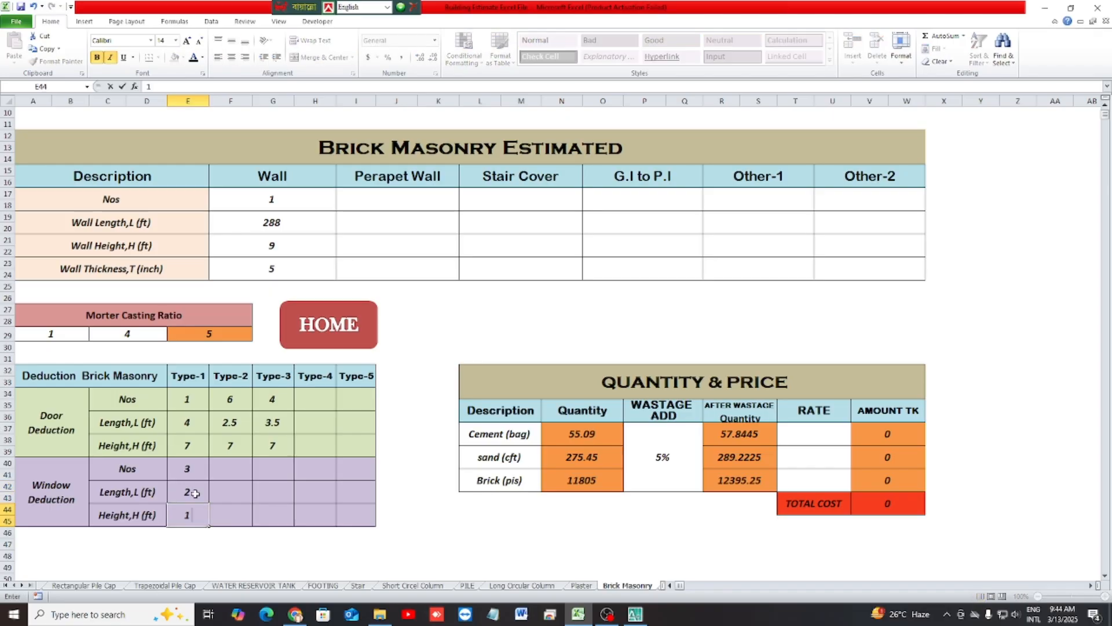
{"action": "key", "text": "Return"}
- Enter the Type-2 window deduction with 8 windows, length 4 ft and height 4.5 ft
{"action": "left_click", "coordinate": [237, 467]}
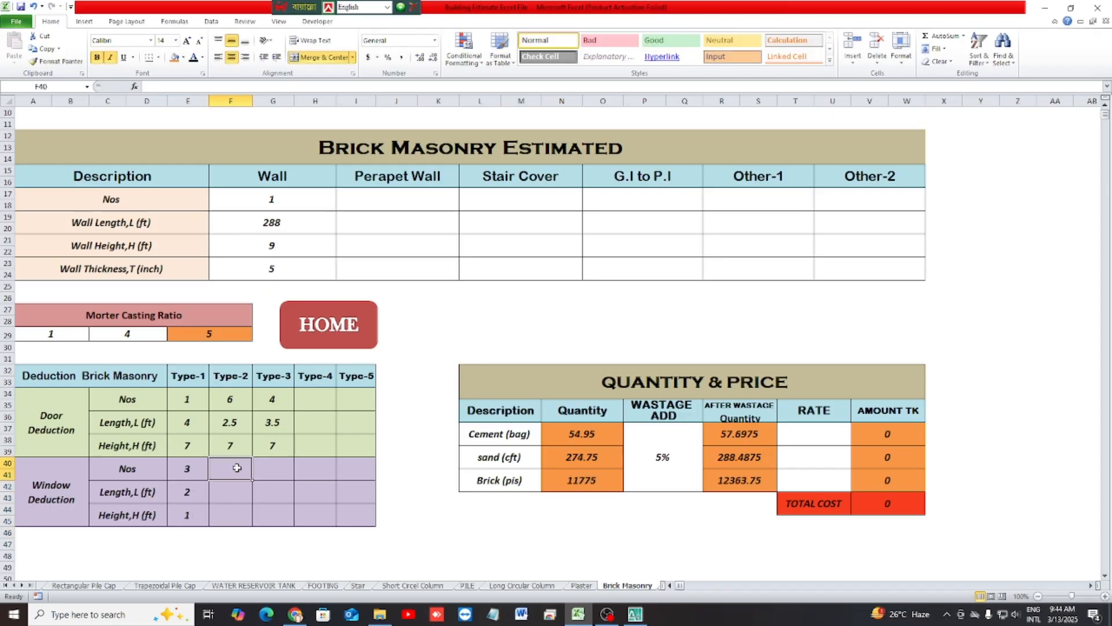
{"action": "type", "text": "8"}
{"action": "key", "text": "Return"}
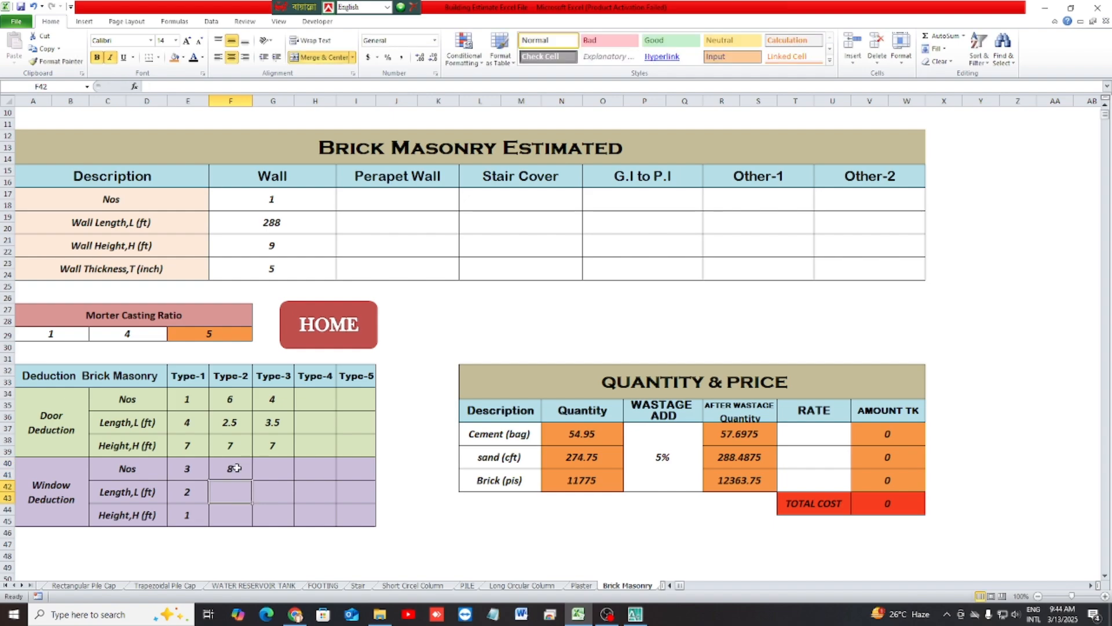
{"action": "type", "text": "4"}
{"action": "key", "text": "Return"}
{"action": "type", "text": "4.5"}
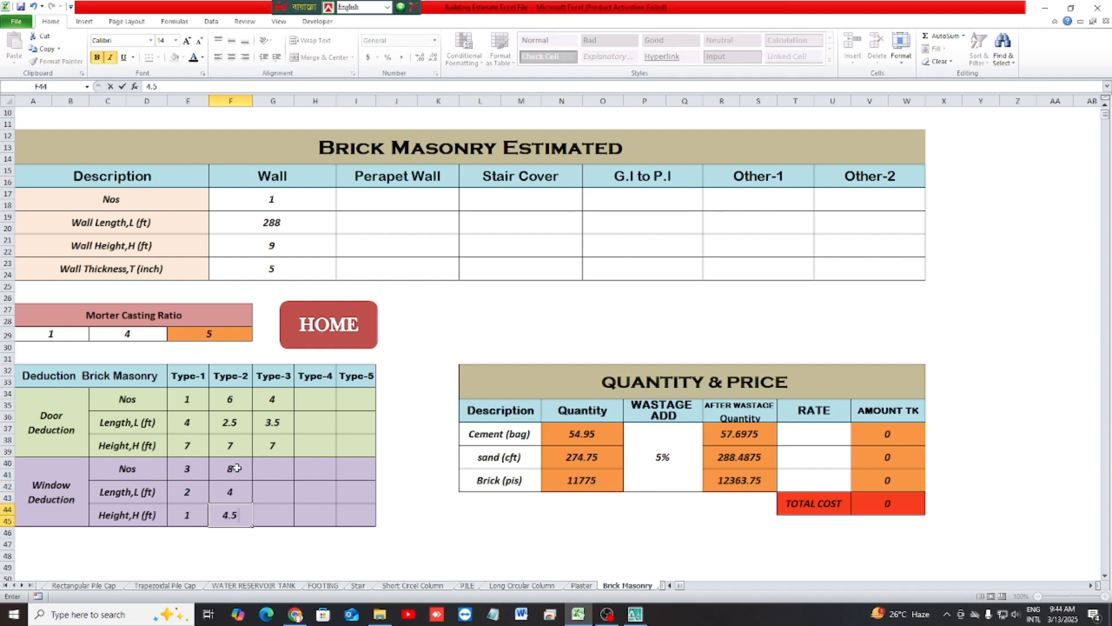
{"action": "key", "text": "Return"}
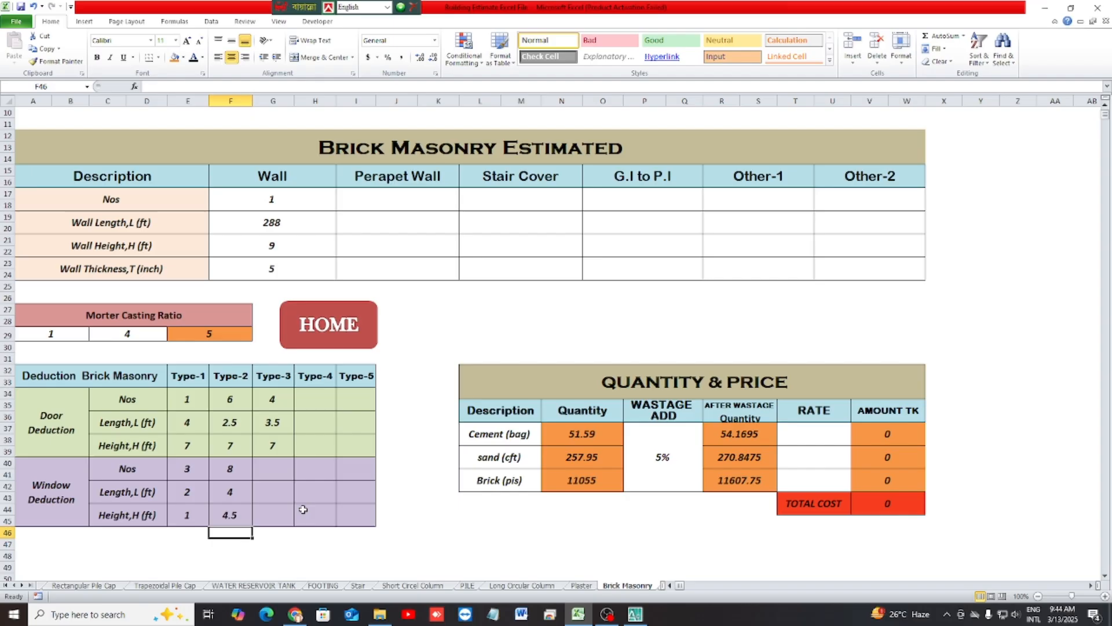
- Enter the Type-3 window deduction with 5 windows, length 5 ft and height 4.5 ft
{"action": "left_click", "coordinate": [281, 469]}
{"action": "type", "text": "5"}
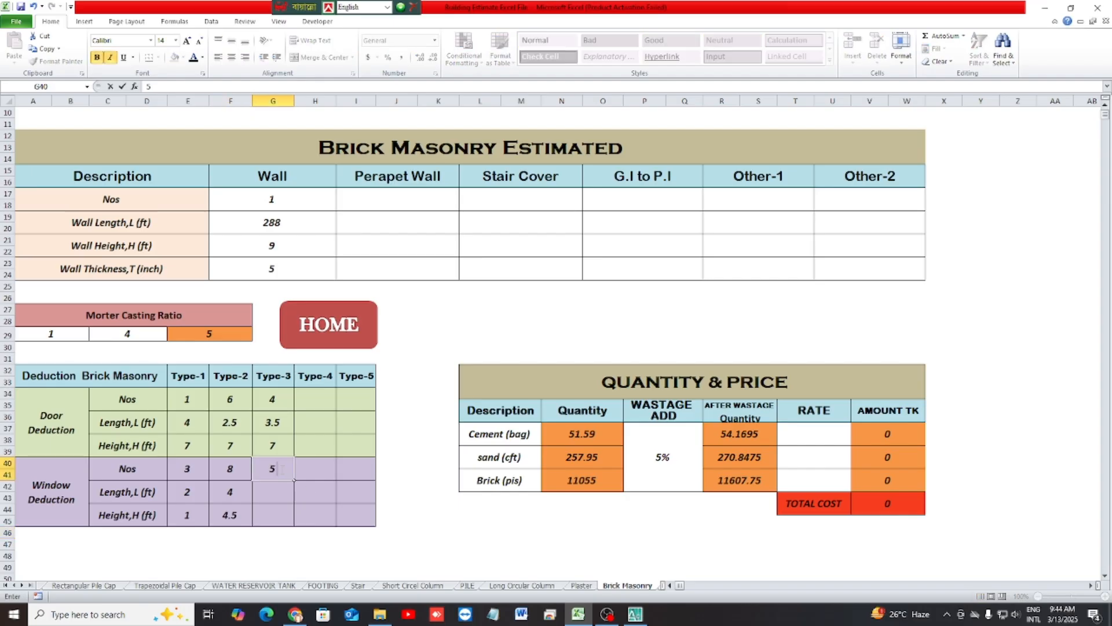
{"action": "key", "text": "Return"}
{"action": "type", "text": "5"}
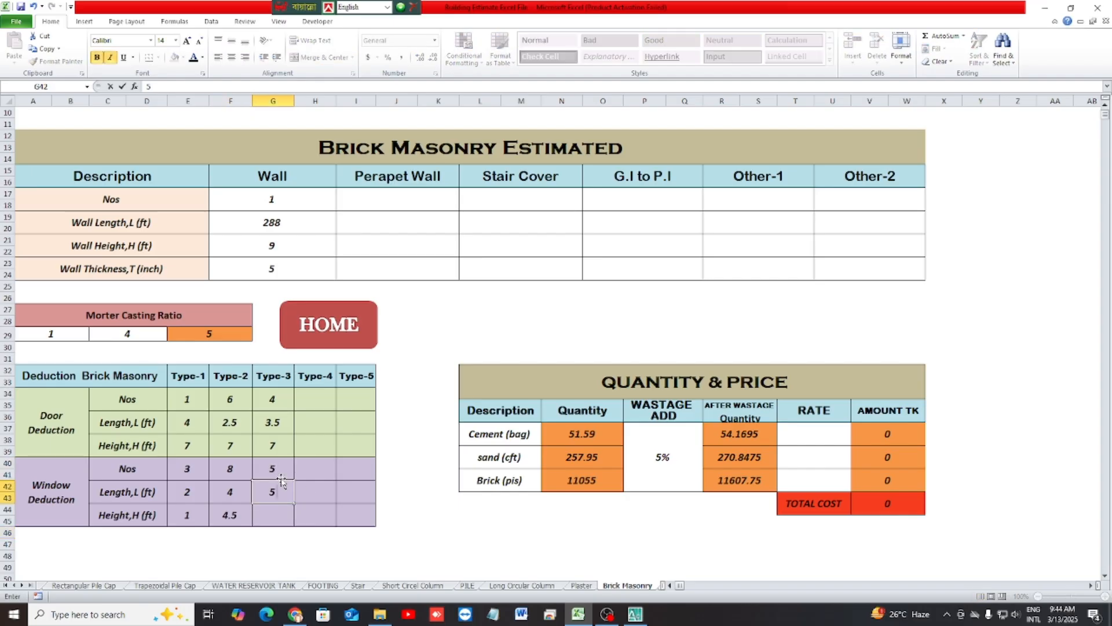
{"action": "key", "text": "Return"}
{"action": "type", "text": "4"}
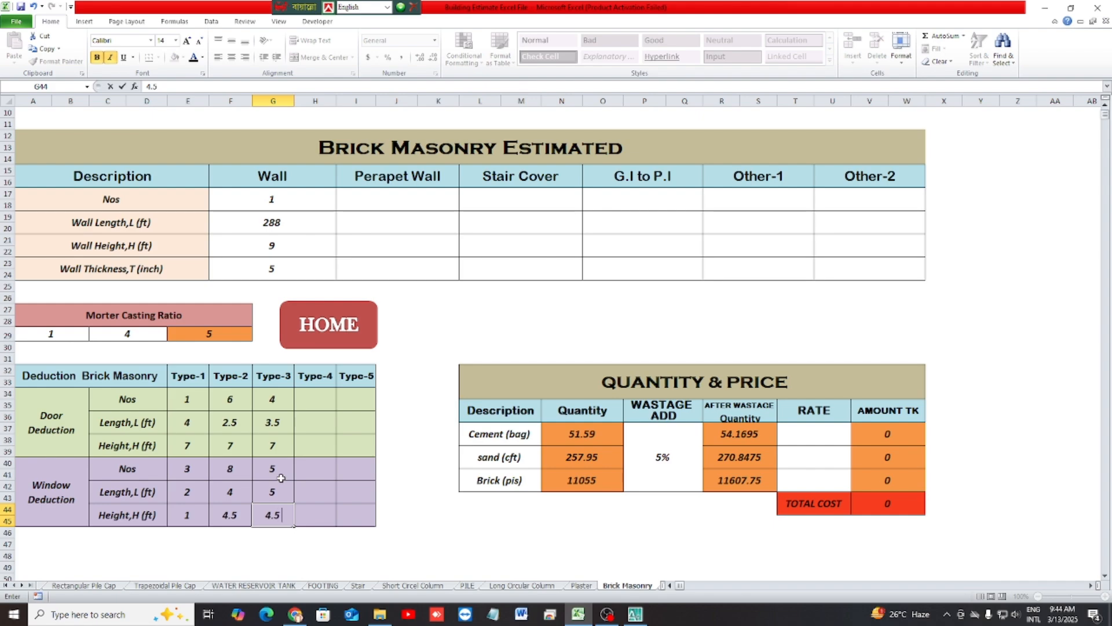
{"action": "type", "text": ".5"}
{"action": "key", "text": "Return"}
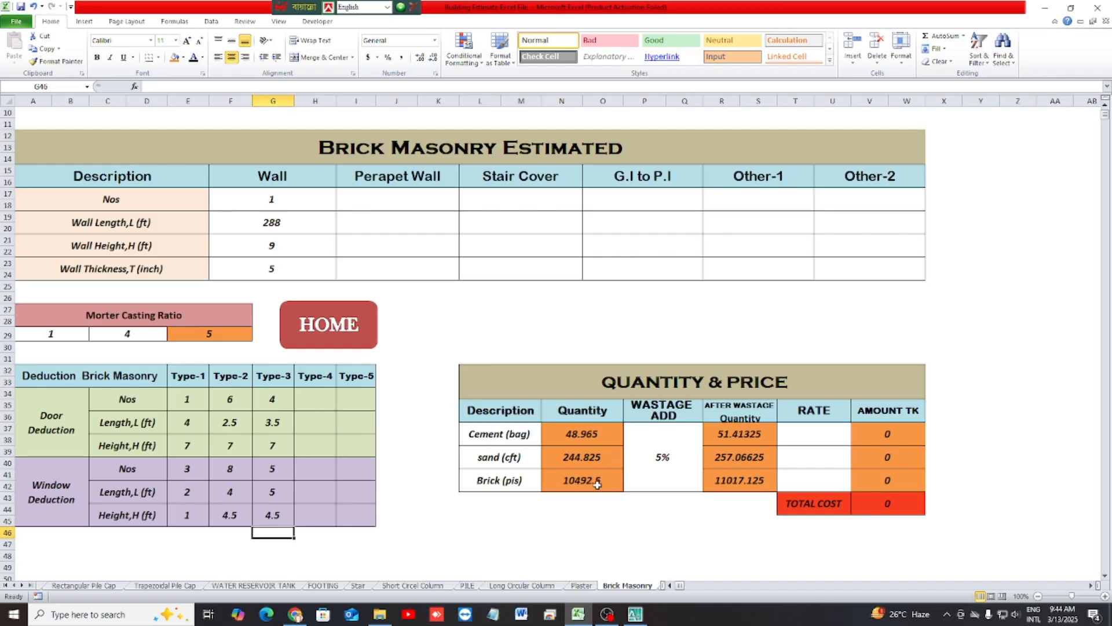
- Set the Wall column's Nos value to 5 in the Brick Masonry Estimated table
{"action": "scroll", "coordinate": [489, 502], "scroll_direction": "up", "scroll_amount": 1}
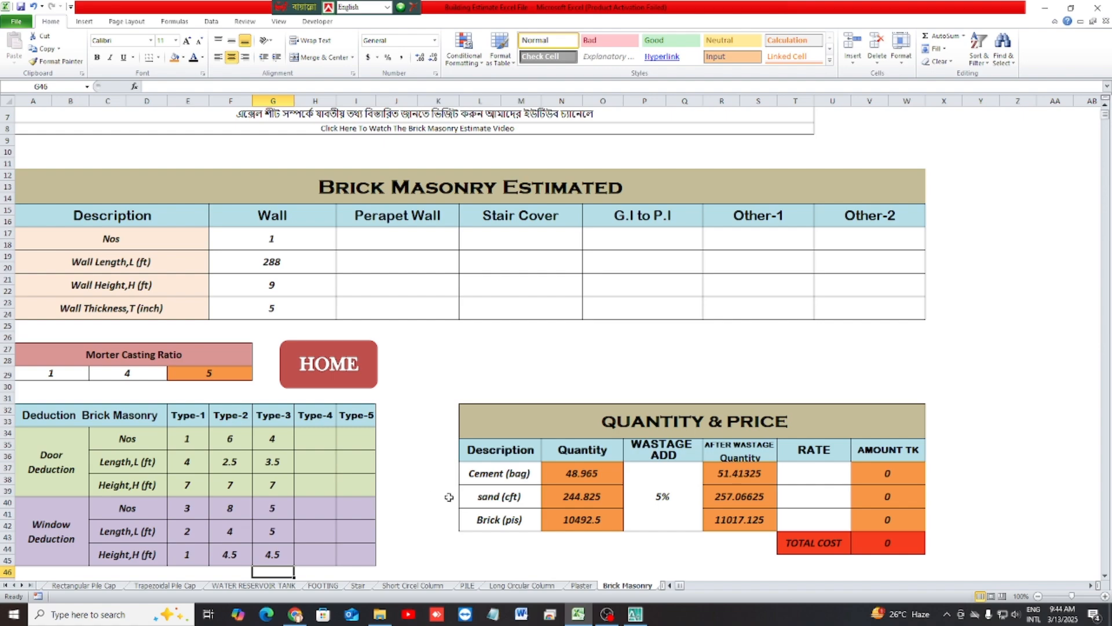
{"action": "left_click", "coordinate": [295, 244]}
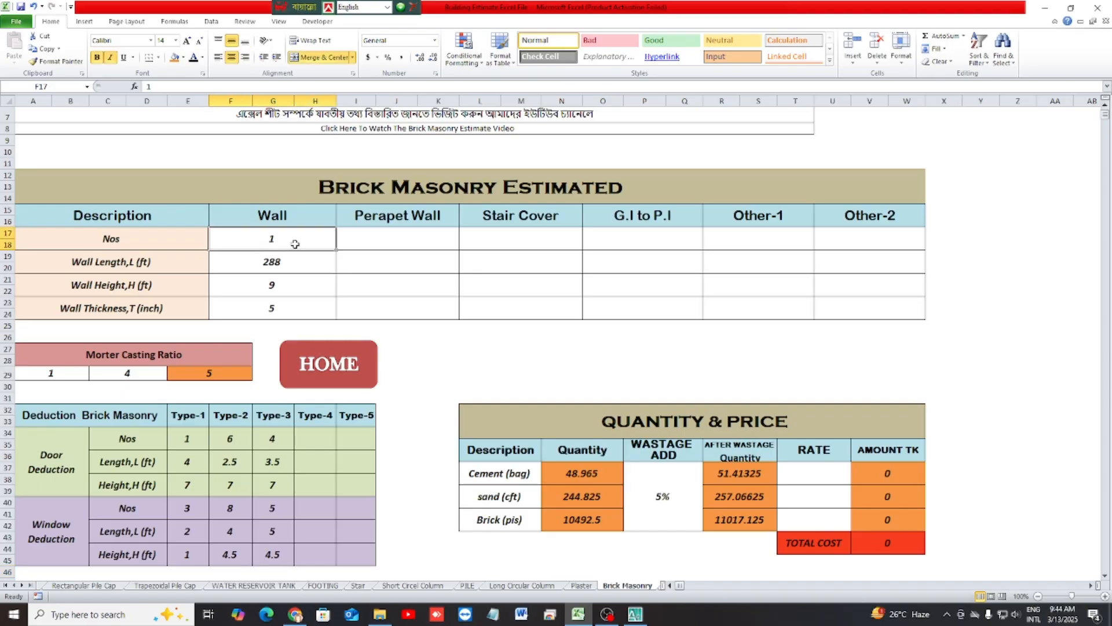
{"action": "type", "text": "5"}
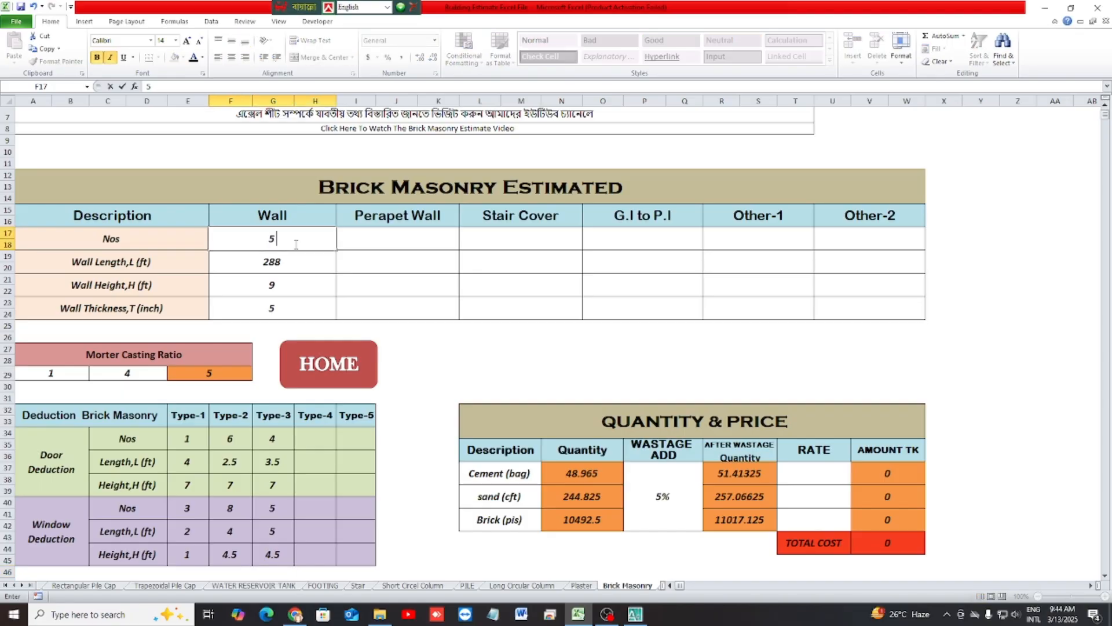
{"action": "key", "text": "Return"}
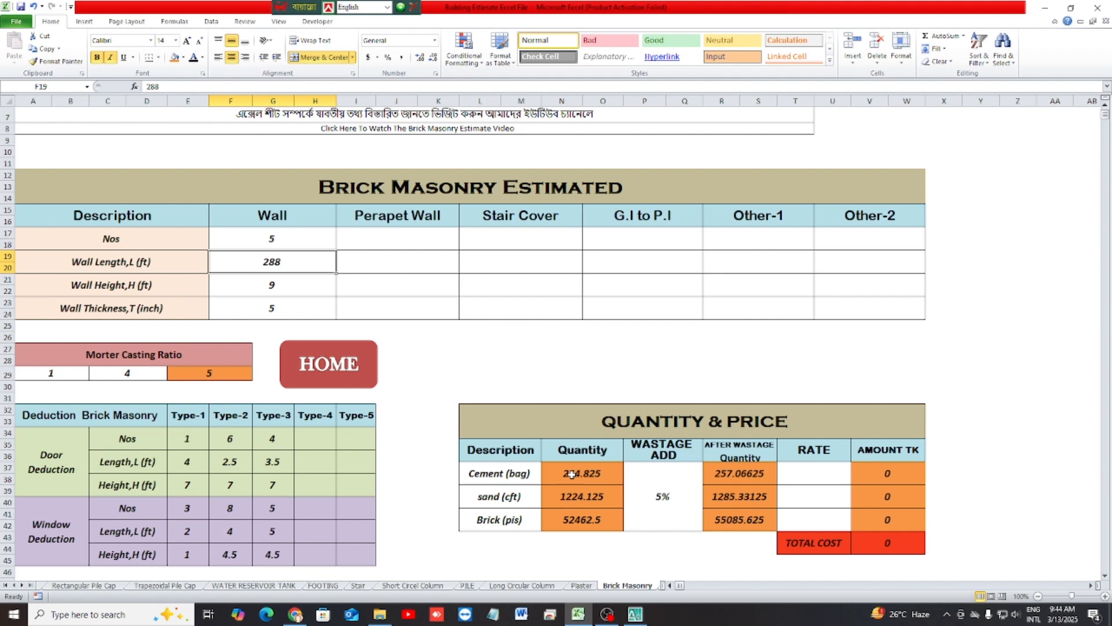
- Fill the Perapet Wall column with Nos 1, wall length 120 ft, height 3 ft and thickness 5 inch
{"action": "scroll", "coordinate": [569, 473], "scroll_direction": "up", "scroll_amount": 1}
{"action": "scroll", "coordinate": [484, 422], "scroll_direction": "up", "scroll_amount": 1}
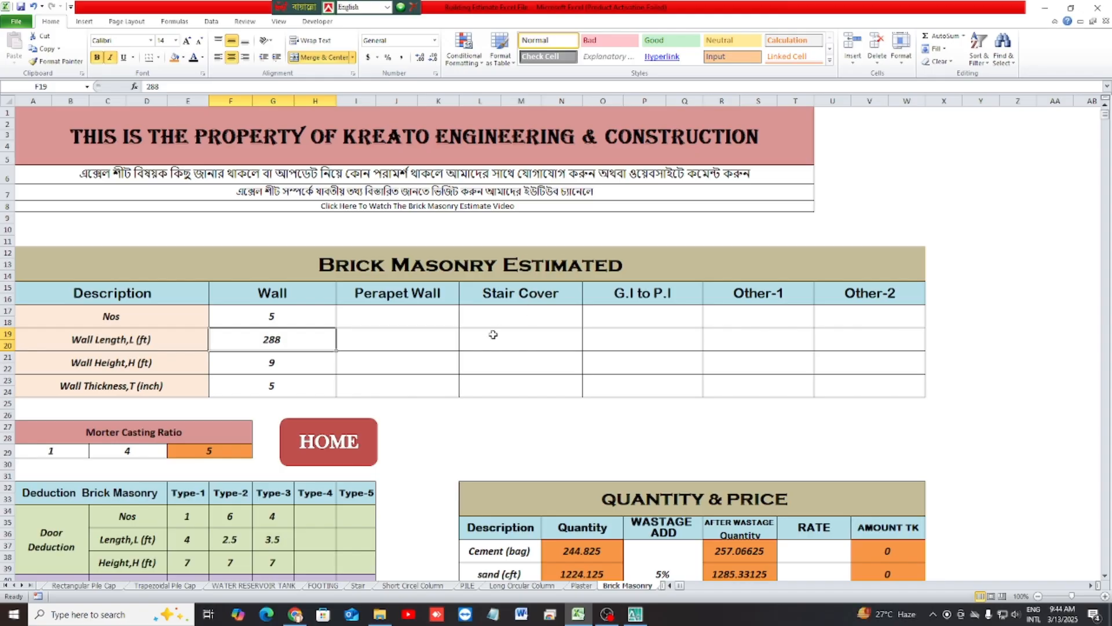
{"action": "left_click", "coordinate": [441, 315]}
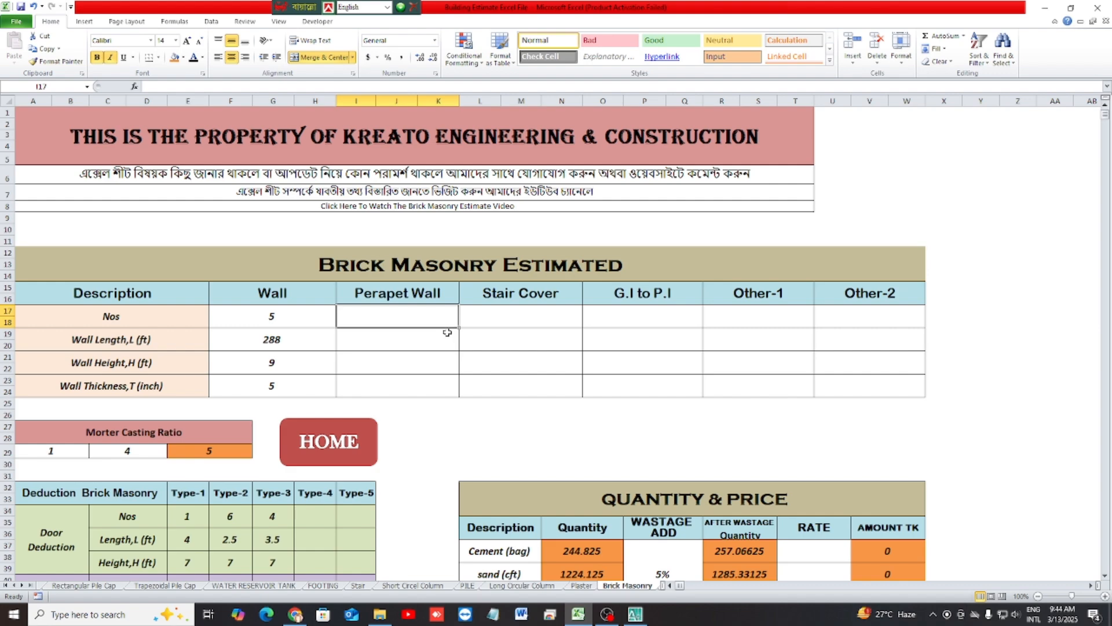
{"action": "type", "text": "1"}
{"action": "key", "text": "Return"}
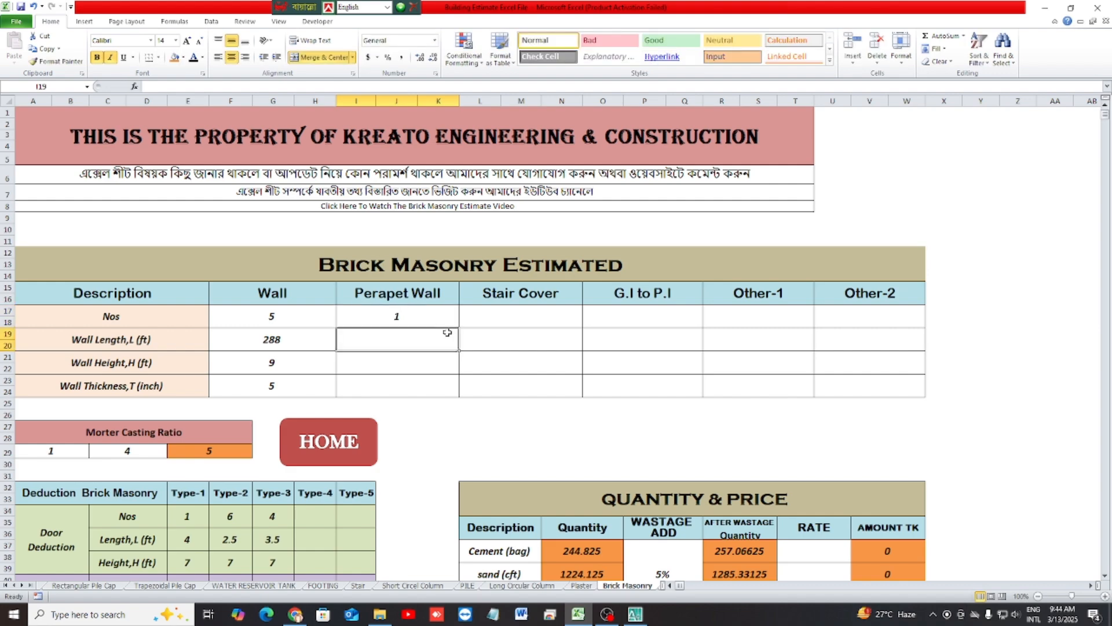
{"action": "type", "text": "120"}
{"action": "key", "text": "Return"}
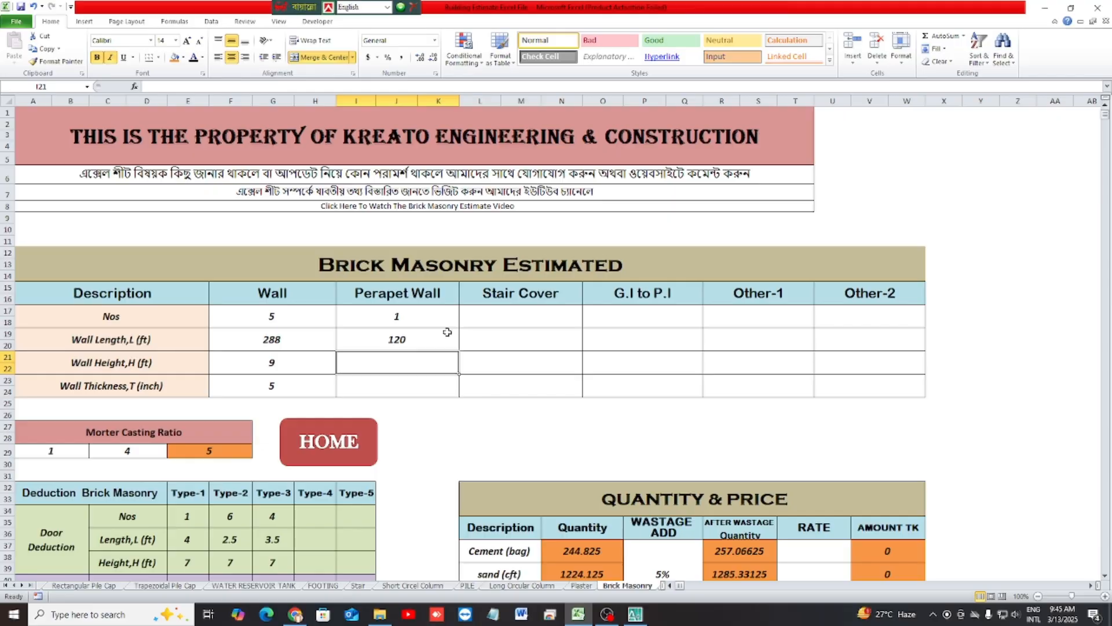
{"action": "type", "text": "3"}
{"action": "key", "text": "Return"}
{"action": "type", "text": "5"}
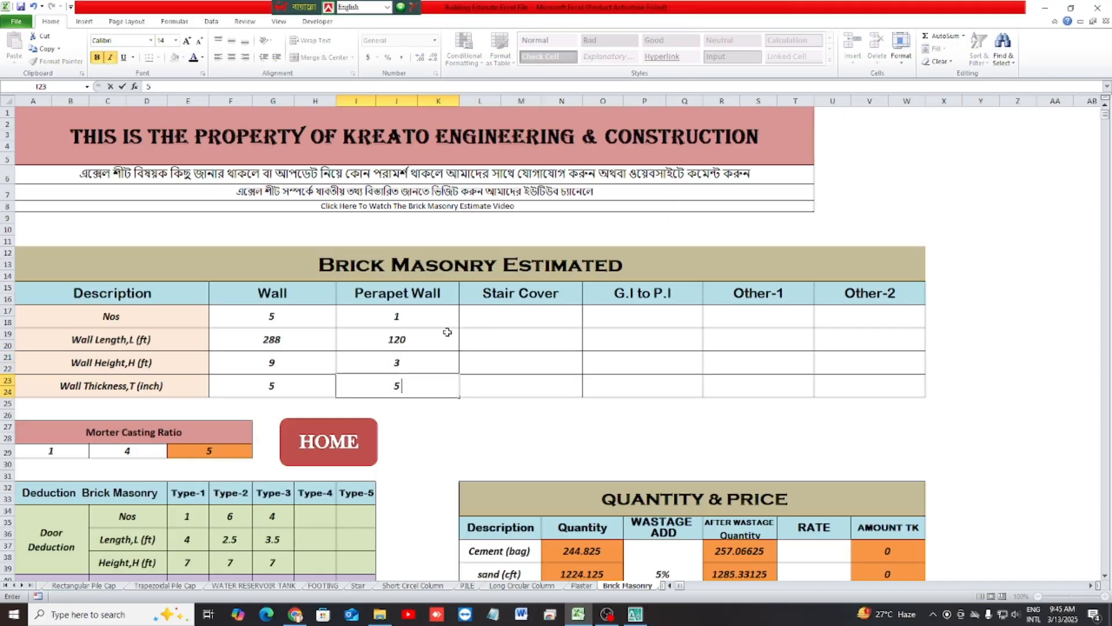
{"action": "key", "text": "Return"}
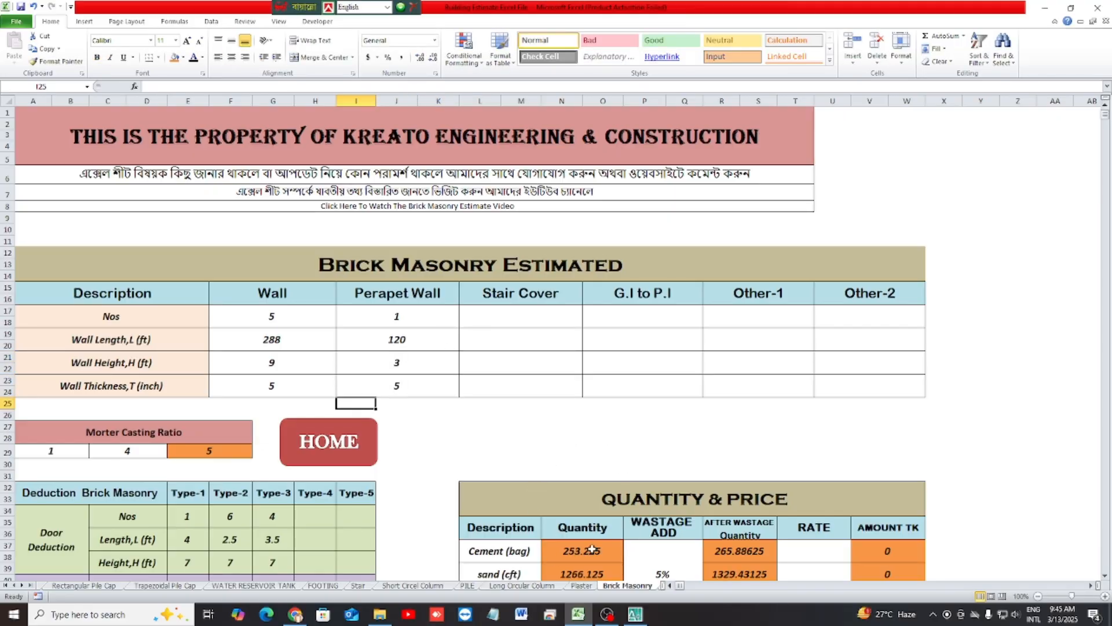
- Fill the Stair Cover column with Nos 1, wall length 60 ft, height 8 ft and thickness 5 inch
{"action": "left_click", "coordinate": [521, 322]}
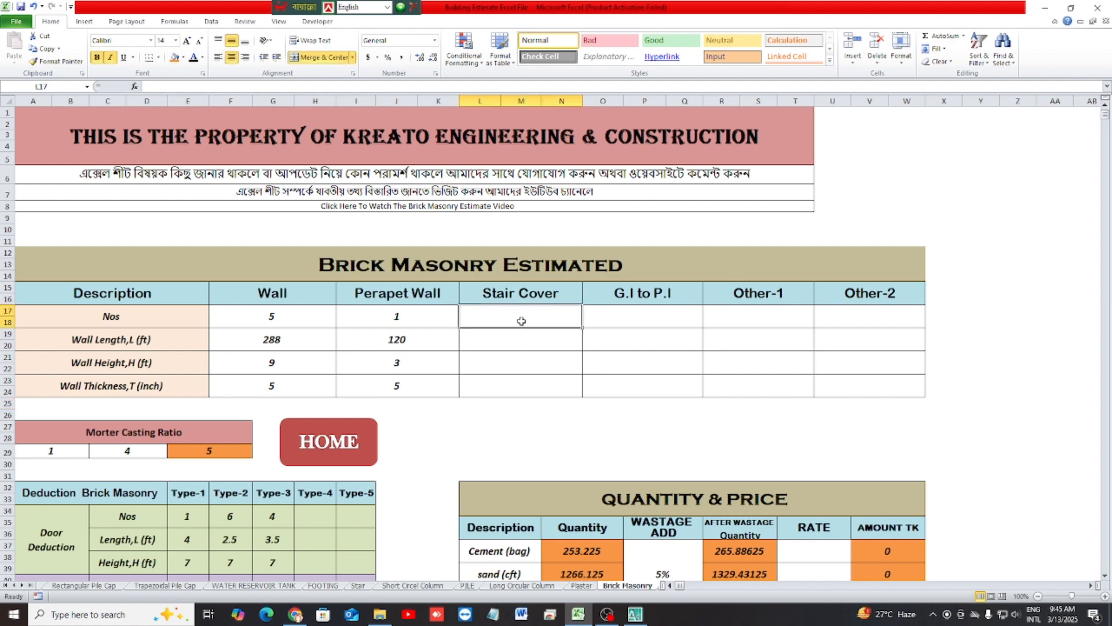
{"action": "type", "text": "1"}
{"action": "key", "text": "Return"}
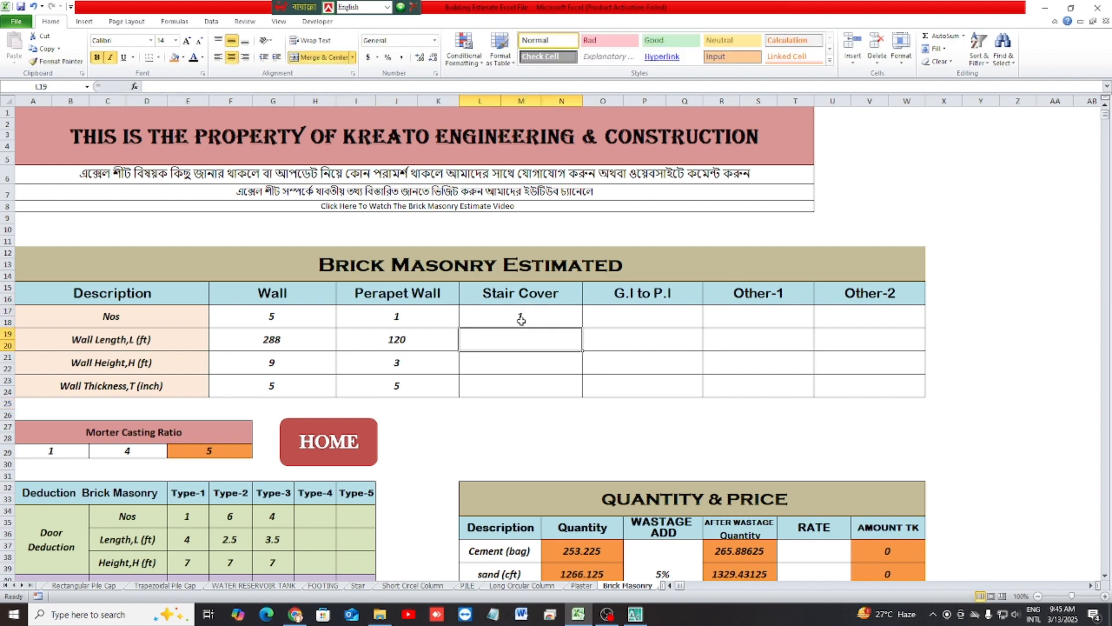
{"action": "type", "text": "60"}
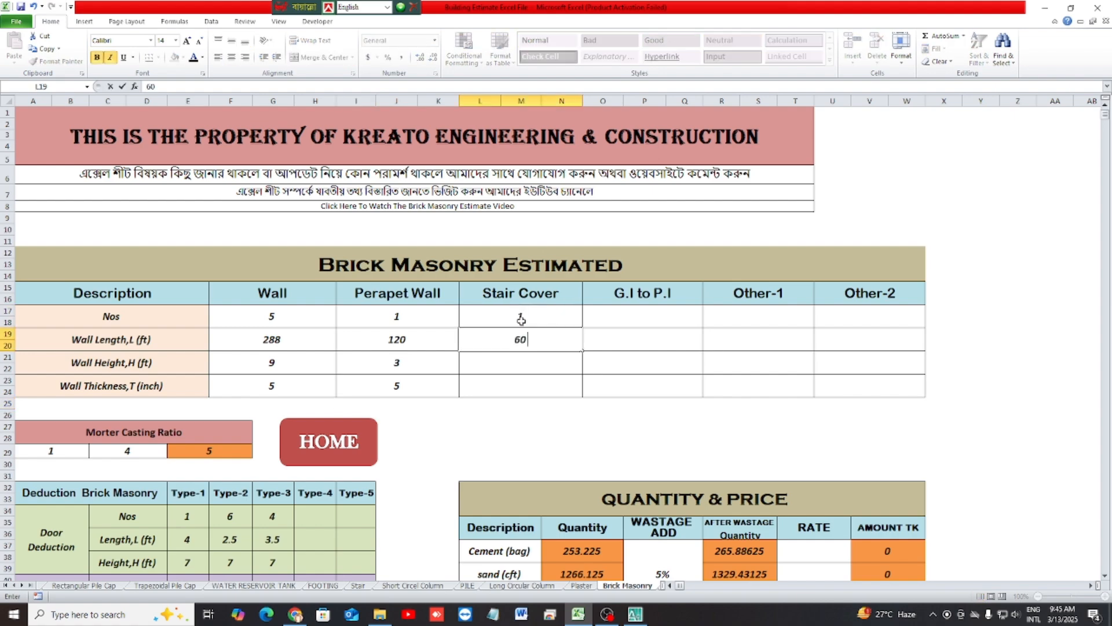
{"action": "key", "text": "Return"}
{"action": "type", "text": "8"}
{"action": "key", "text": "Return"}
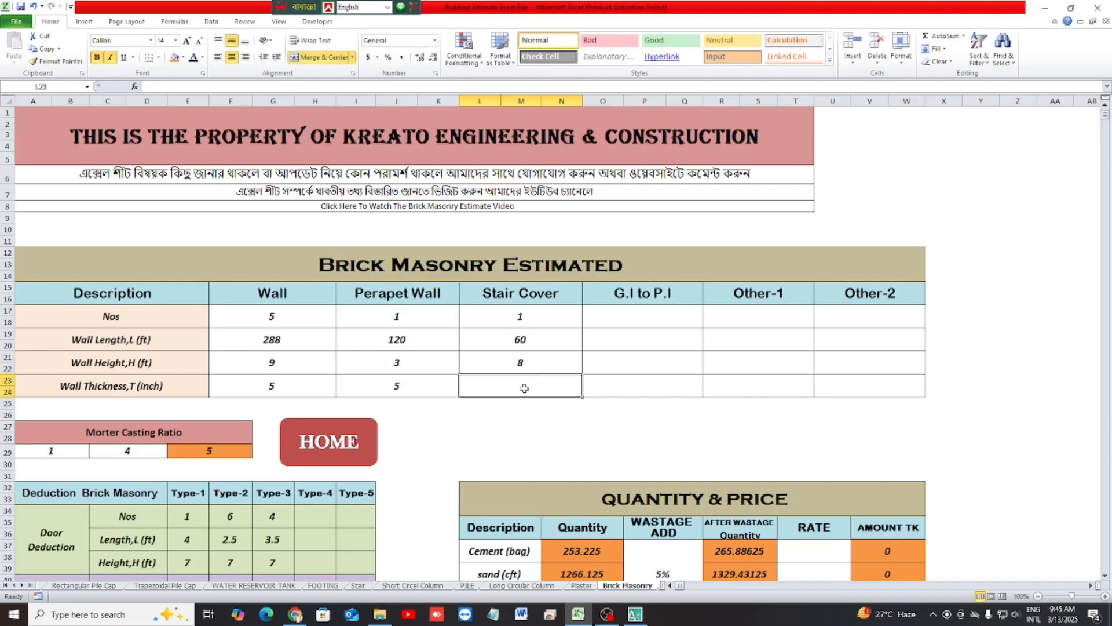
{"action": "type", "text": "5"}
{"action": "key", "text": "Return"}
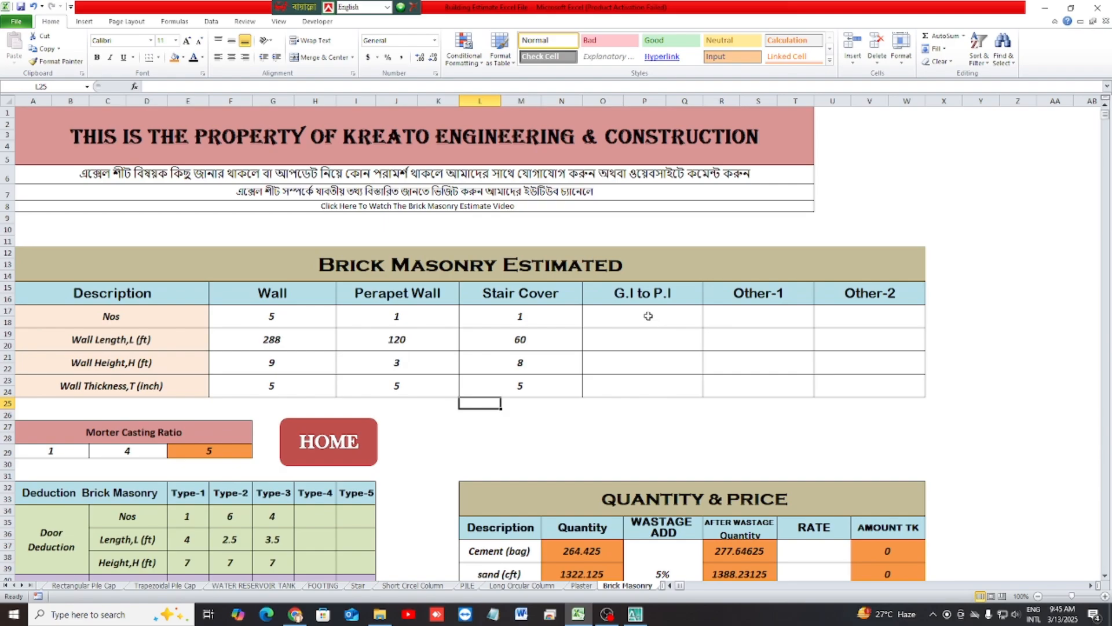
- Switch to the AutoCAD drawing and examine the height between GL and PL in the footing section, then return to the Excel estimate
{"action": "key", "text": "alt+Tab"}
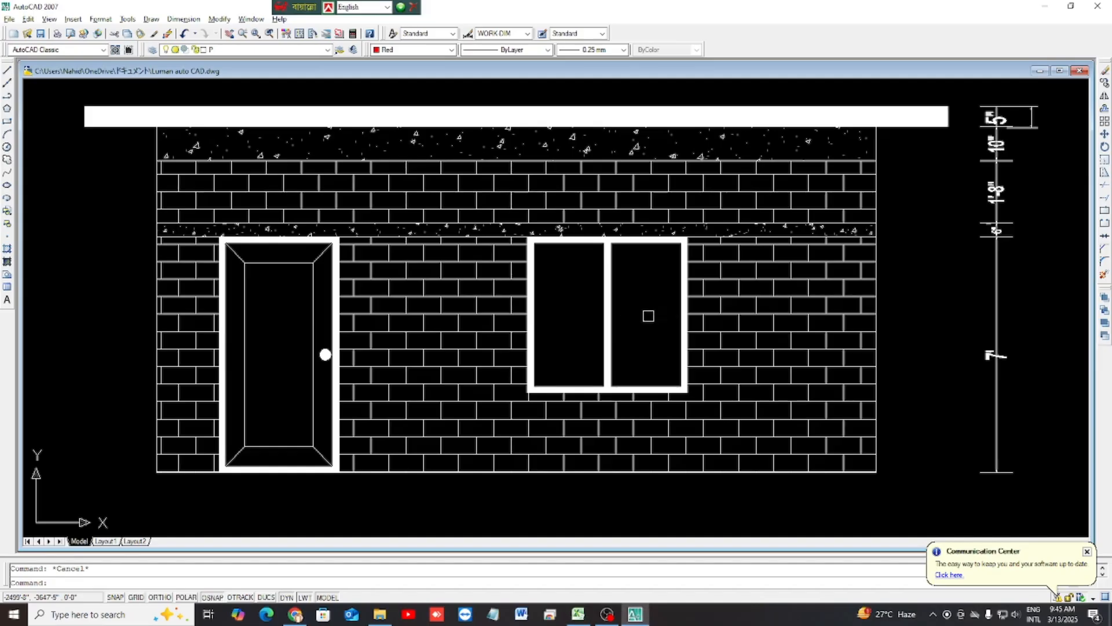
{"action": "scroll", "coordinate": [648, 316], "scroll_direction": "down", "scroll_amount": 6}
{"action": "mouse_move", "coordinate": [979, 319]}
{"action": "left_mouse_down"}
{"action": "mouse_move", "coordinate": [678, 323]}
{"action": "mouse_move", "coordinate": [559, 348]}
{"action": "left_mouse_up"}
{"action": "scroll", "coordinate": [679, 324], "scroll_direction": "up", "scroll_amount": 3}
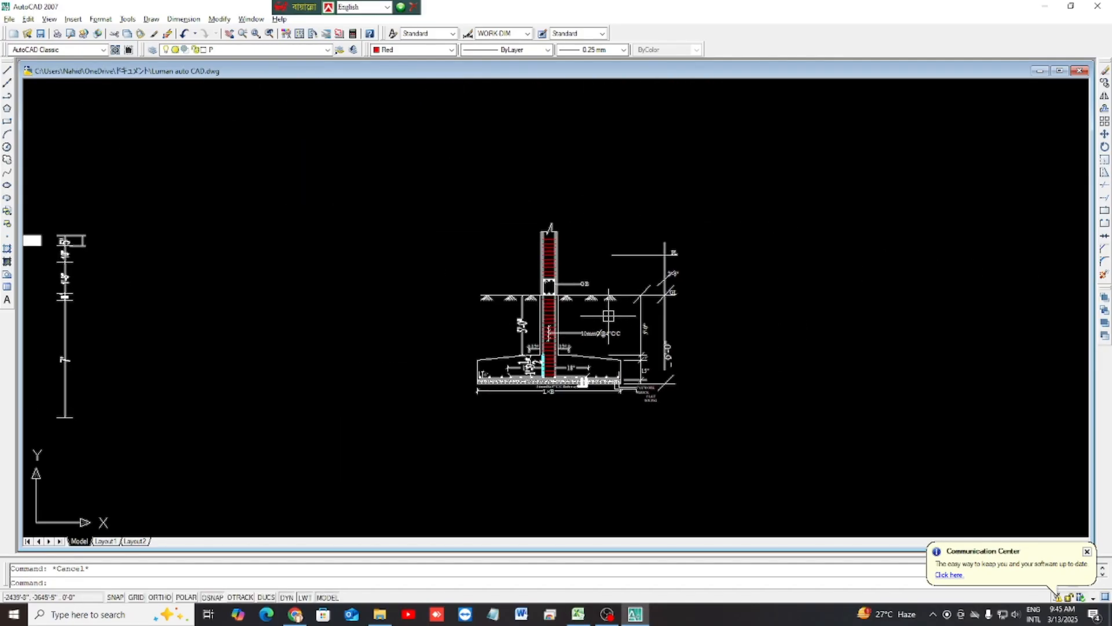
{"action": "mouse_move", "coordinate": [629, 290]}
{"action": "left_mouse_down"}
{"action": "mouse_move", "coordinate": [560, 357]}
{"action": "mouse_move", "coordinate": [602, 377]}
{"action": "left_mouse_up"}
{"action": "scroll", "coordinate": [560, 357], "scroll_direction": "up", "scroll_amount": 4}
{"action": "scroll", "coordinate": [645, 398], "scroll_direction": "up", "scroll_amount": 2}
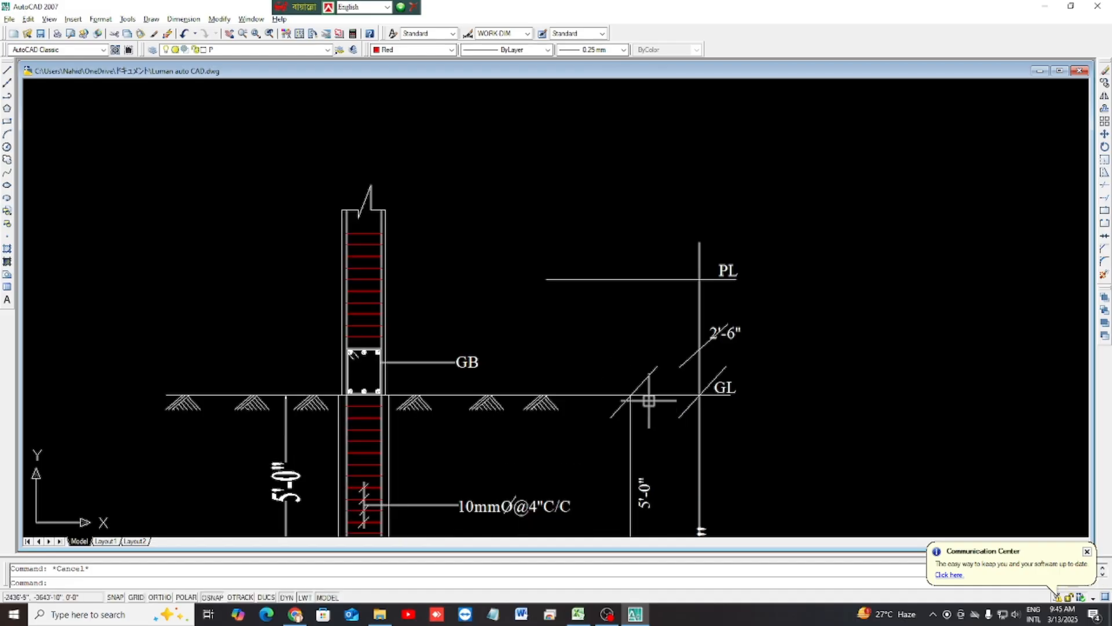
{"action": "left_click", "coordinate": [649, 396]}
{"action": "left_click", "coordinate": [654, 279]}
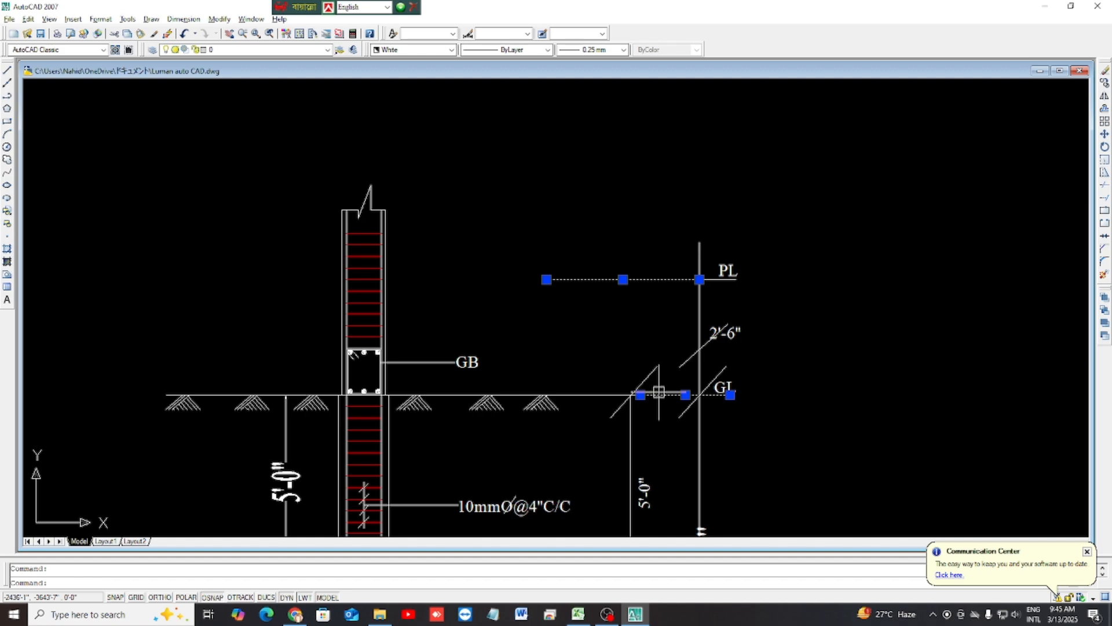
{"action": "key", "text": "Escape"}
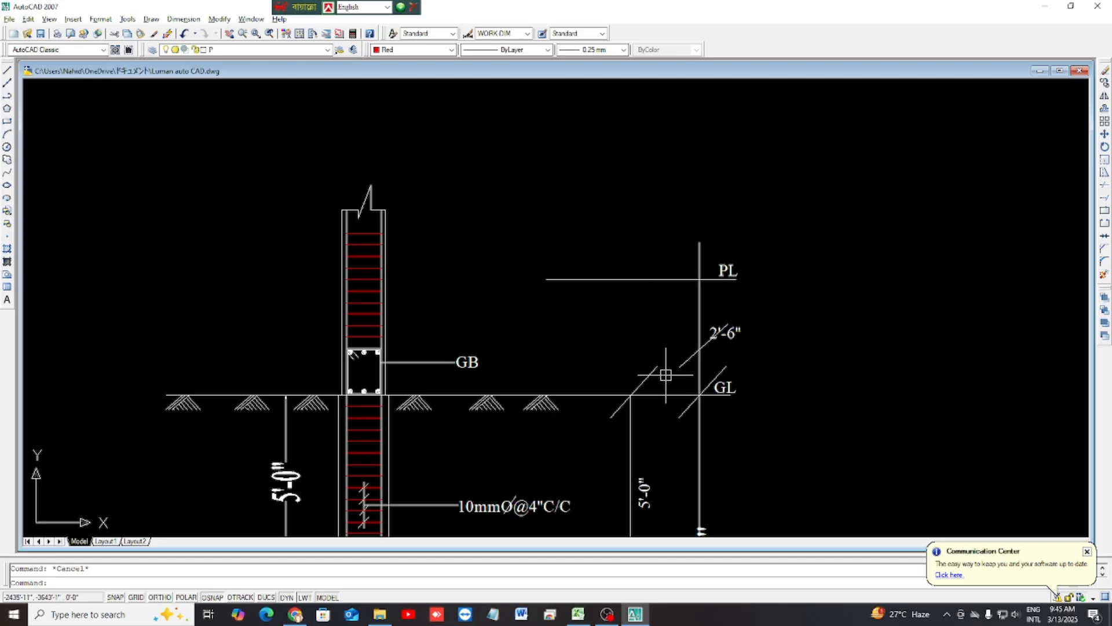
{"action": "key", "text": "alt+Tab"}
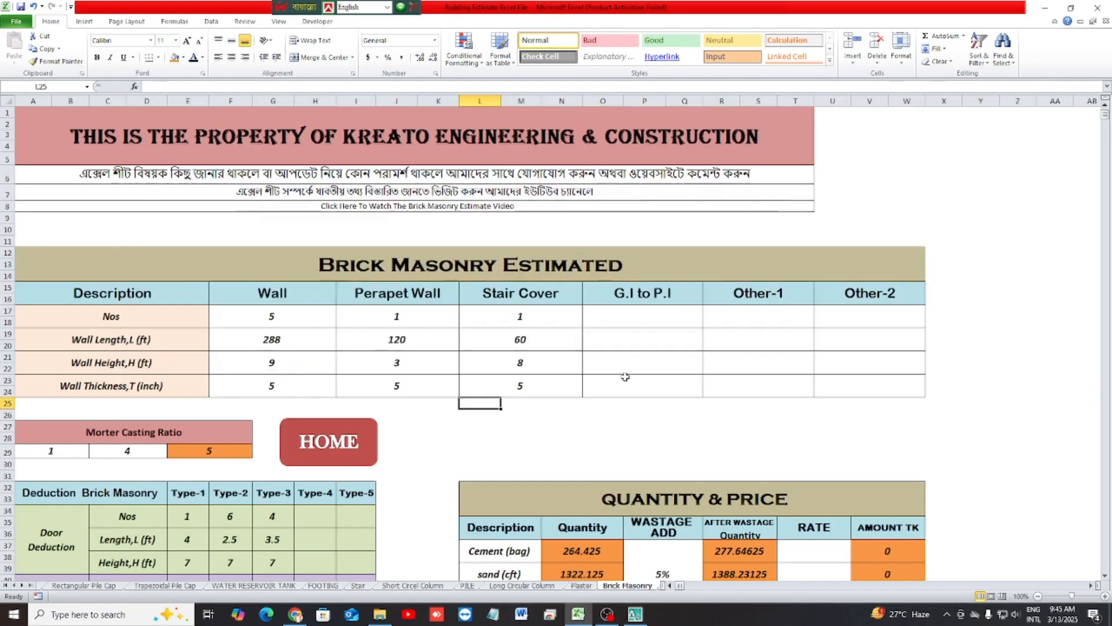
{"action": "key", "text": "alt+Tab"}
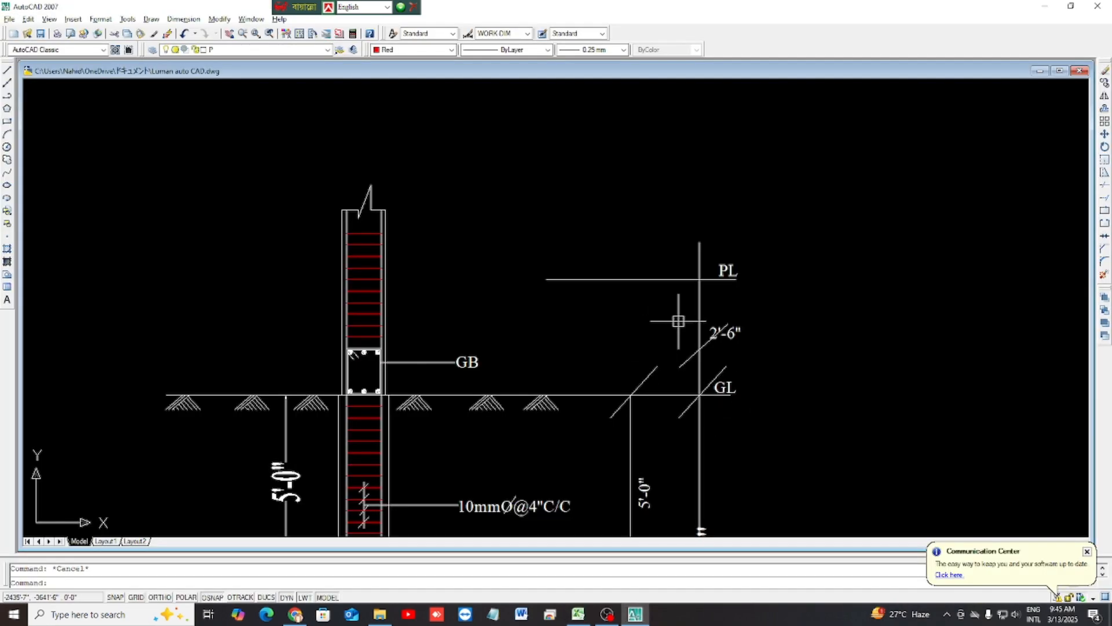
{"action": "key", "text": "alt+Tab"}
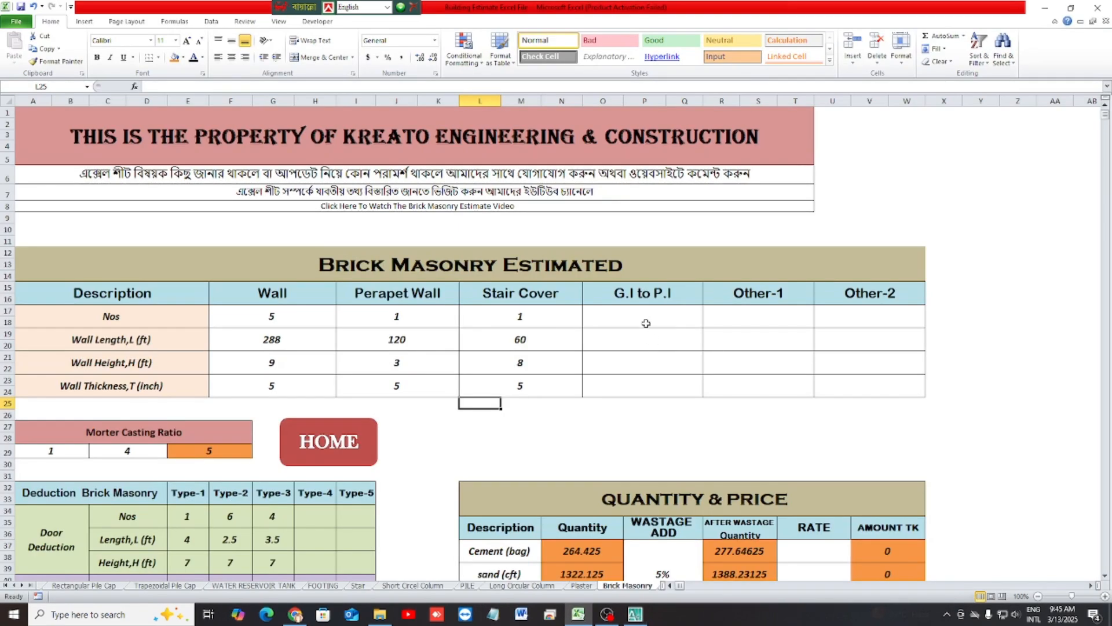
- Fill the G.I to P.I column with Nos 1, wall length 180 ft, height 2.5 ft and thickness 10 inch
{"action": "left_click", "coordinate": [645, 323]}
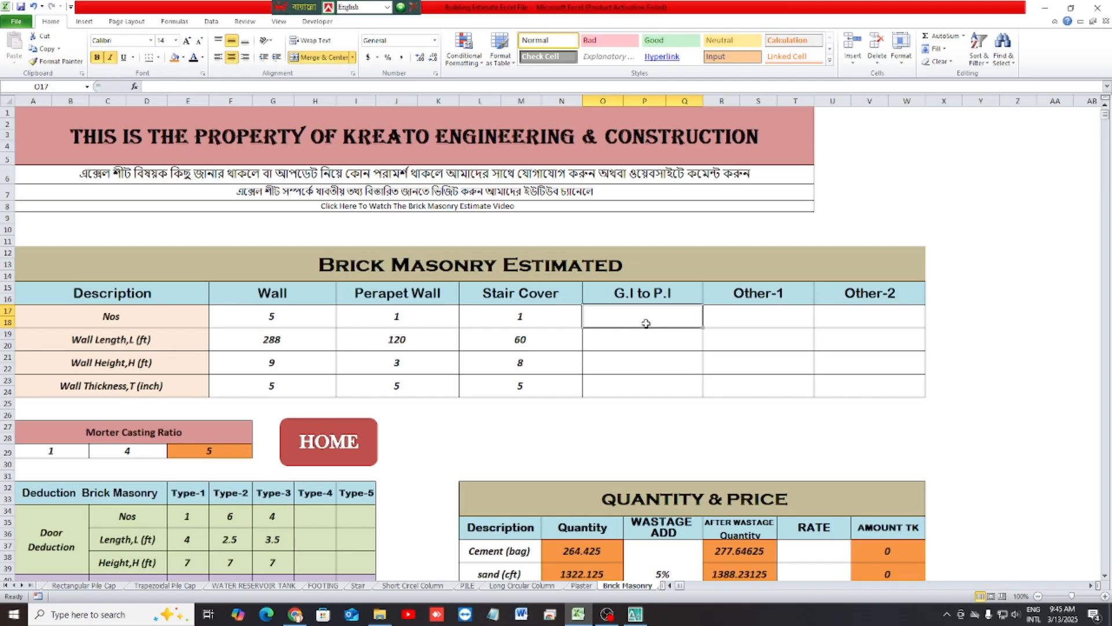
{"action": "type", "text": "1"}
{"action": "key", "text": "Return"}
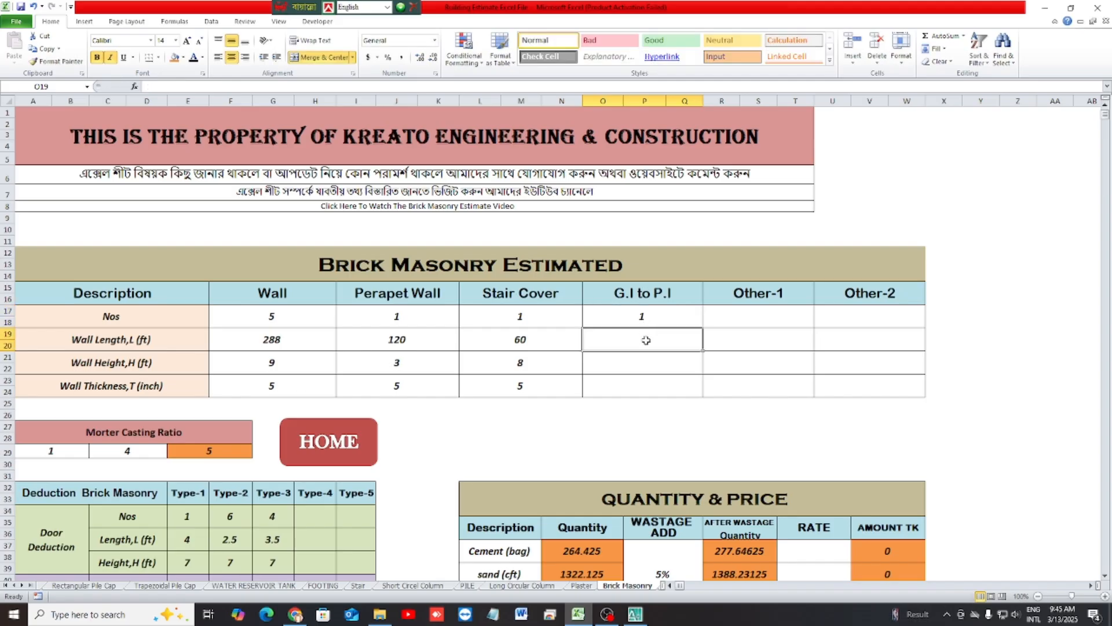
{"action": "type", "text": "282"}
{"action": "key", "text": "Return"}
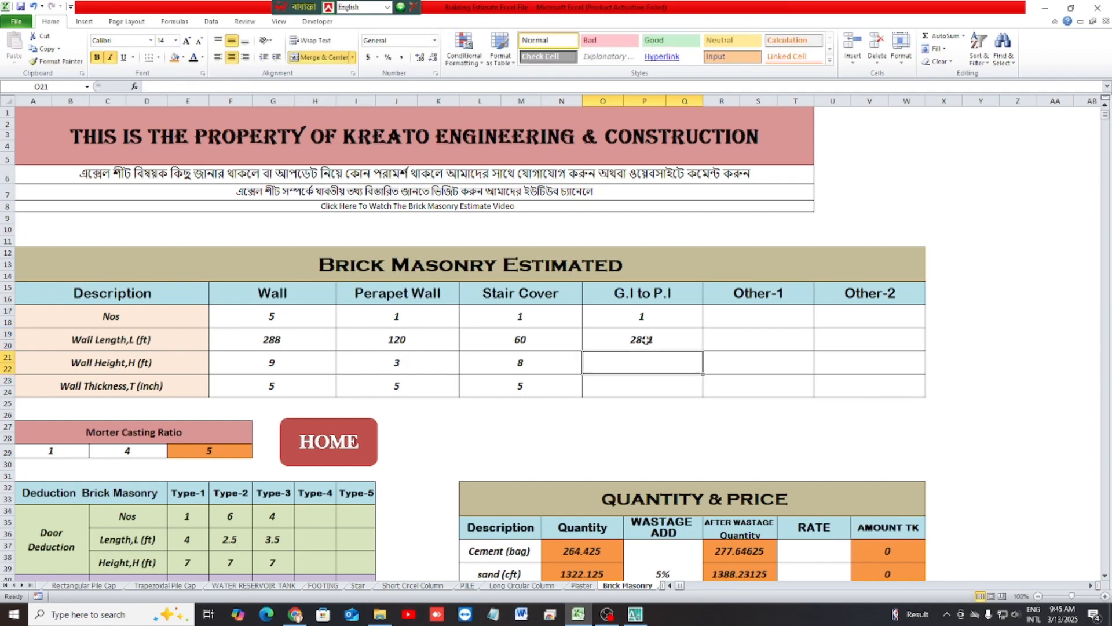
{"action": "left_click", "coordinate": [647, 340]}
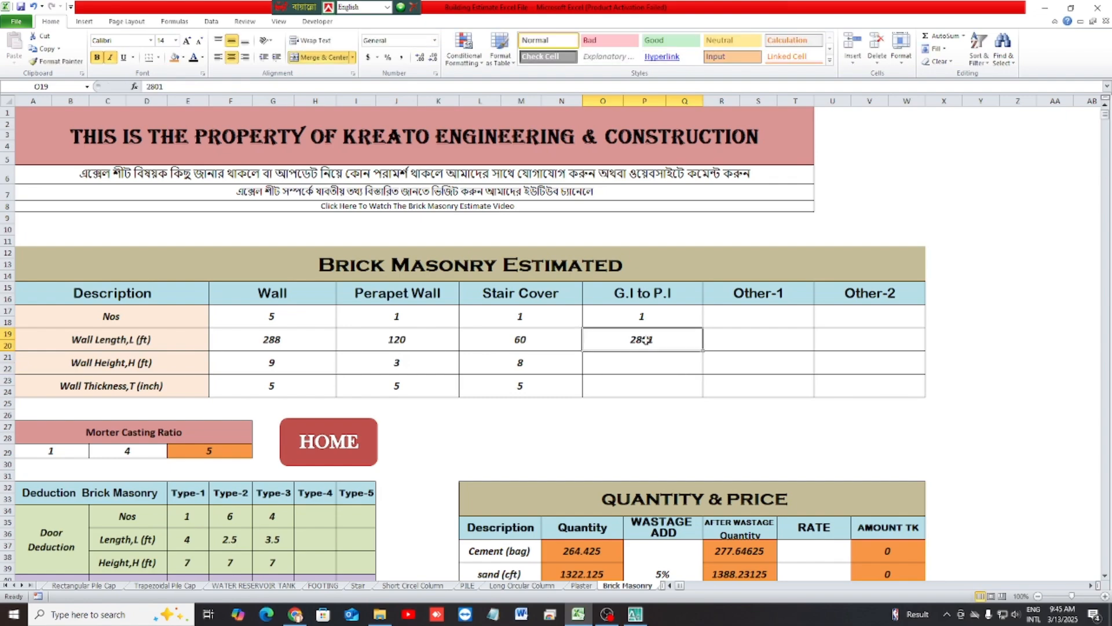
{"action": "type", "text": "120"}
{"action": "key", "text": "Return"}
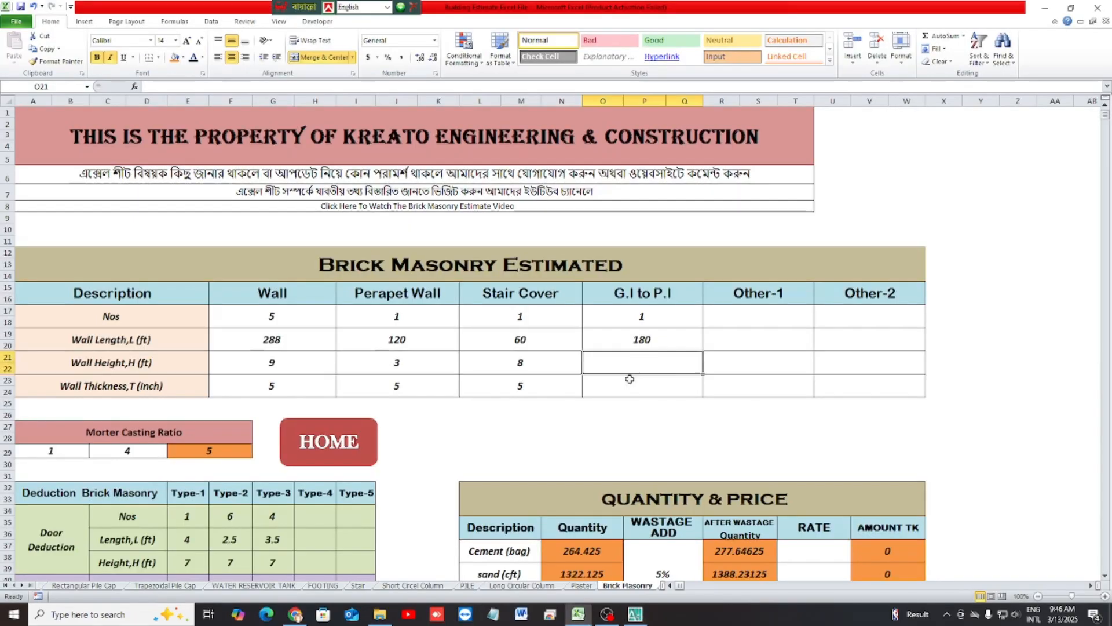
{"action": "type", "text": "2.5"}
{"action": "key", "text": "Return"}
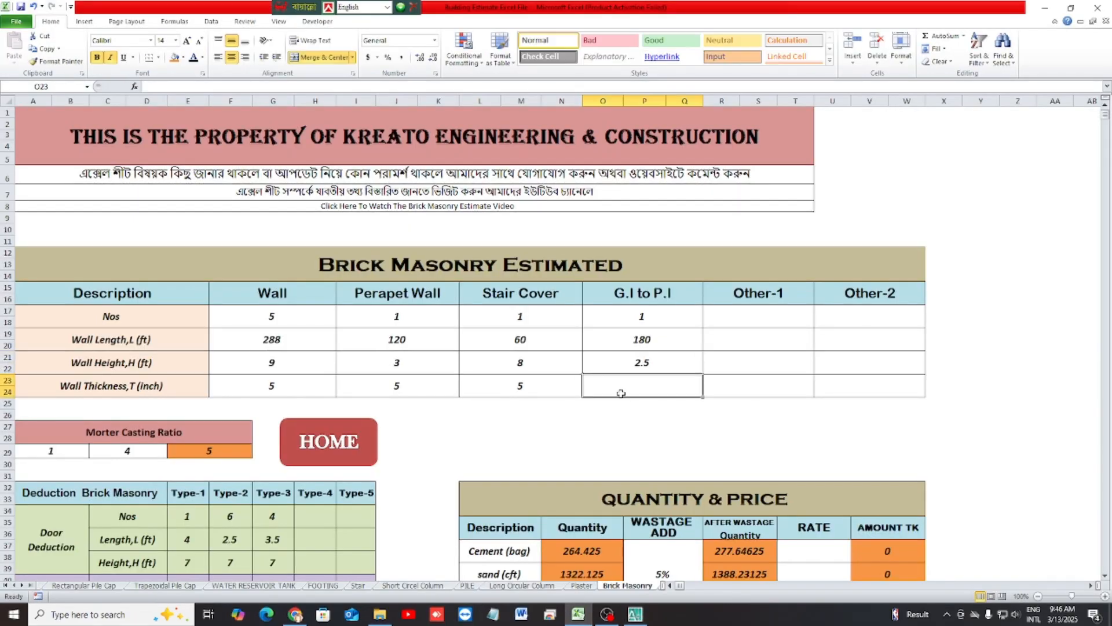
{"action": "type", "text": "10"}
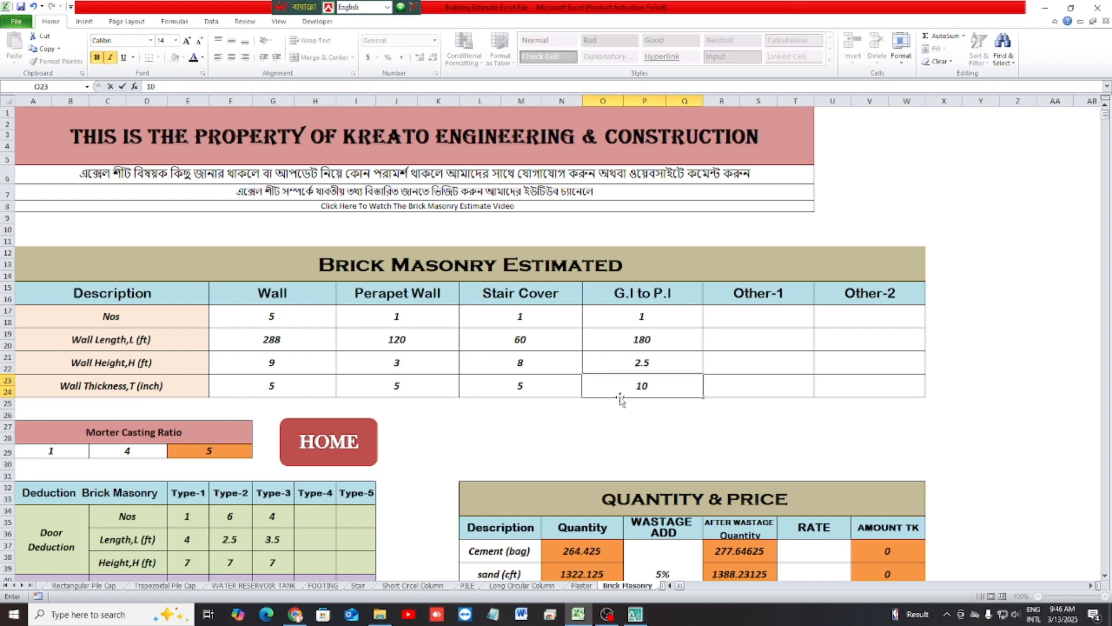
{"action": "key", "text": "Return"}
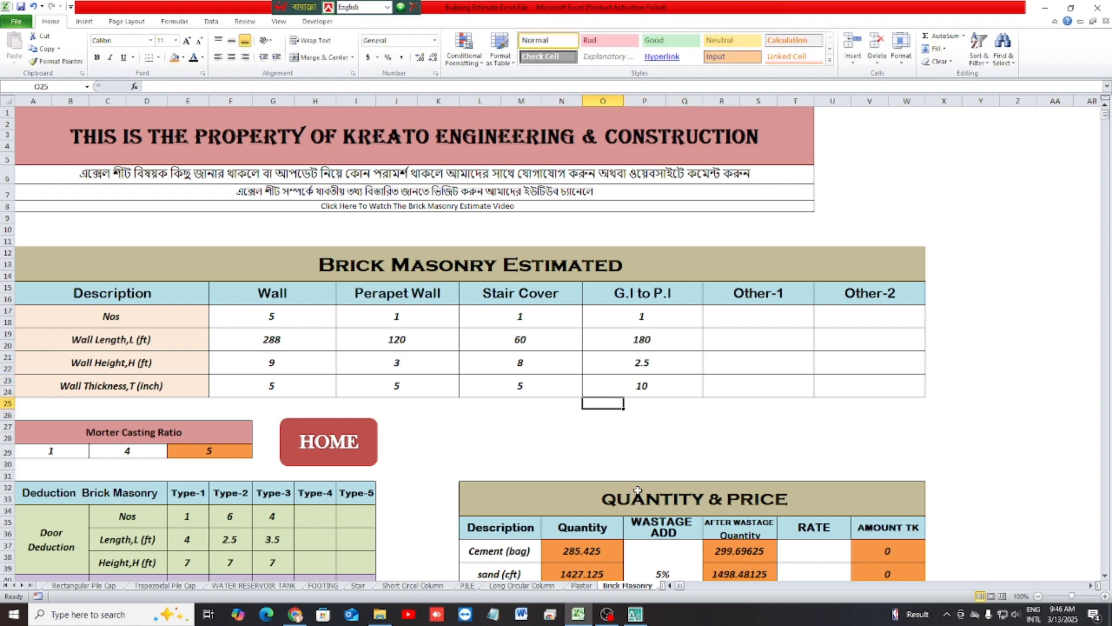
- Set the wastage addition in the Quantity & Price table to 10%
{"action": "scroll", "coordinate": [637, 428], "scroll_direction": "down", "scroll_amount": 1}
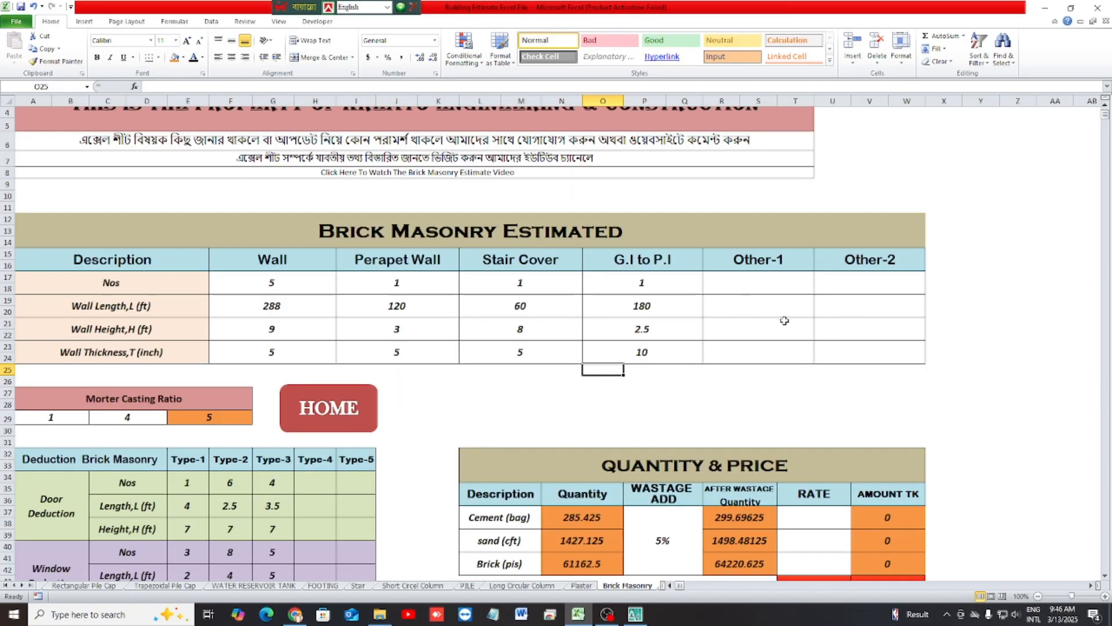
{"action": "scroll", "coordinate": [844, 285], "scroll_direction": "down", "scroll_amount": 2}
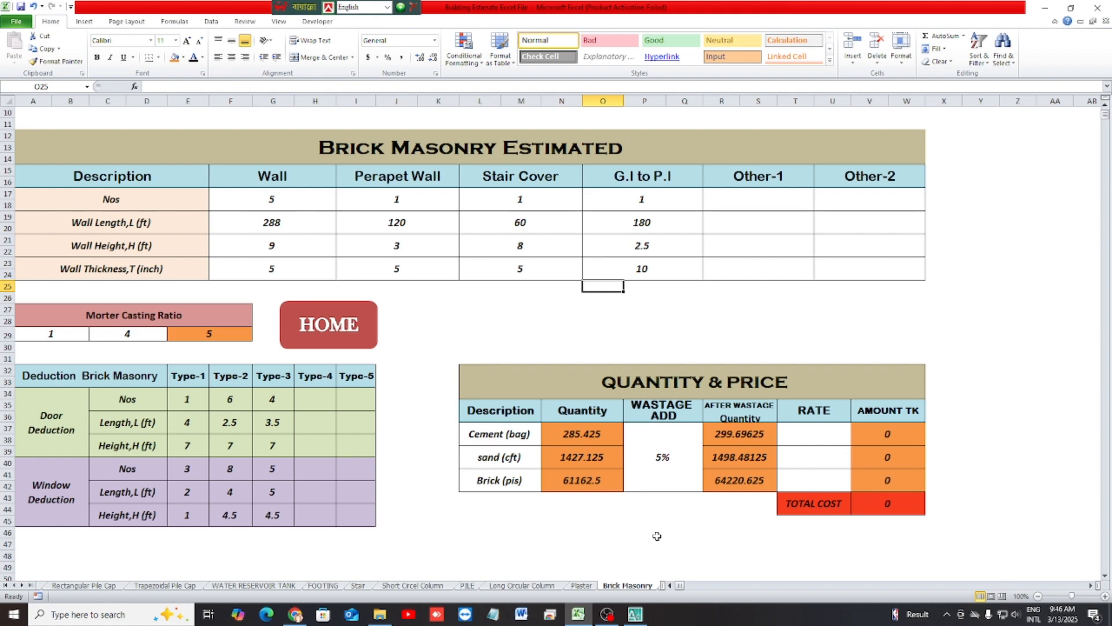
{"action": "left_click", "coordinate": [661, 474]}
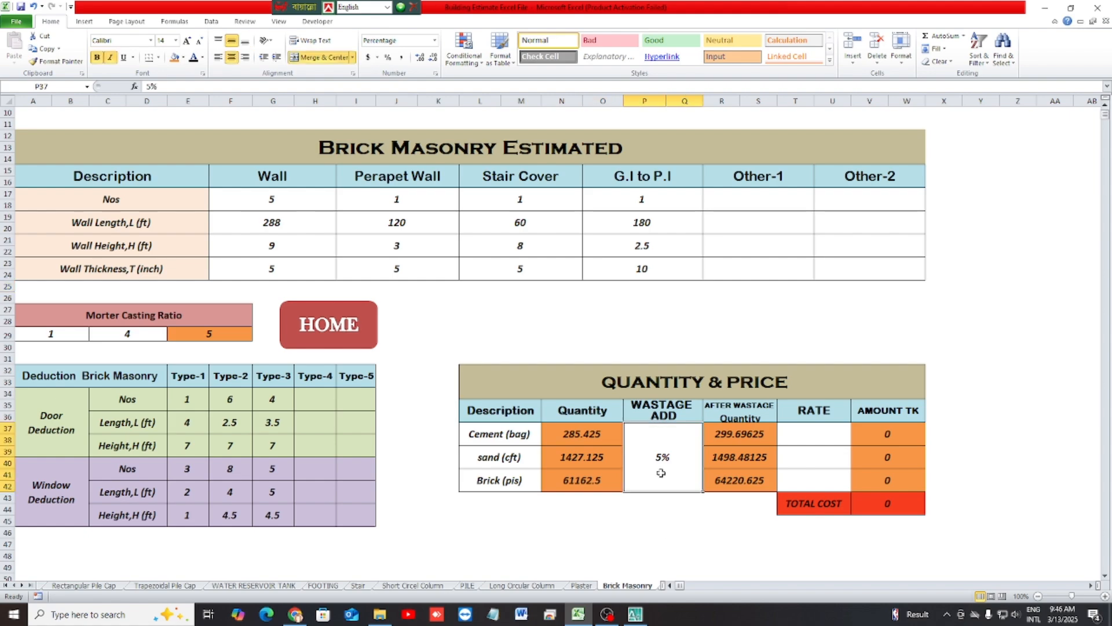
{"action": "type", "text": "10"}
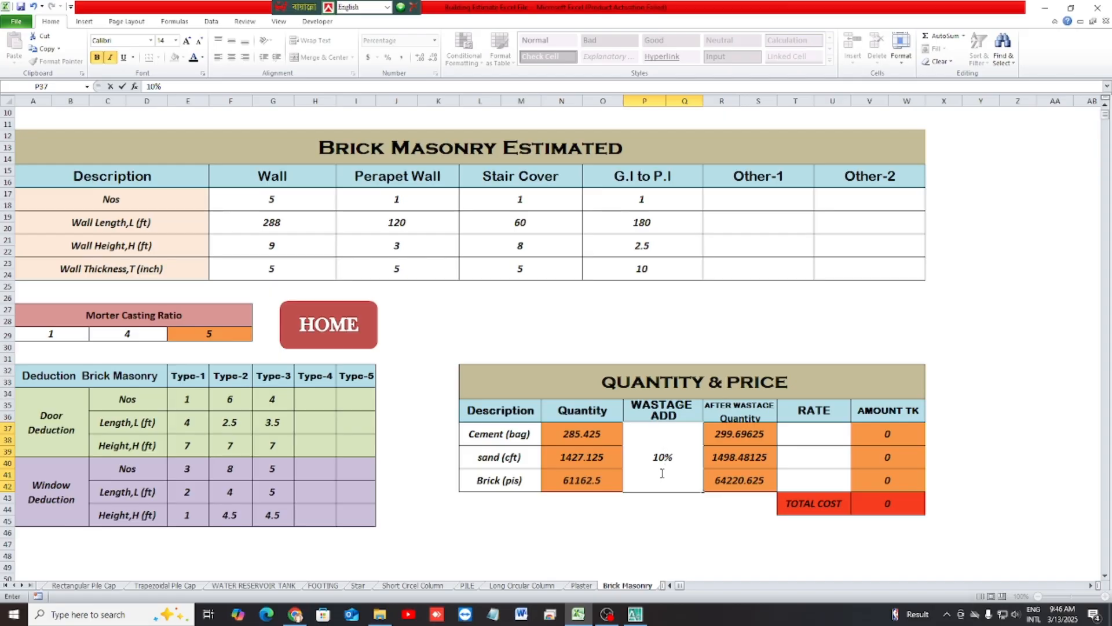
{"action": "key", "text": "Return"}
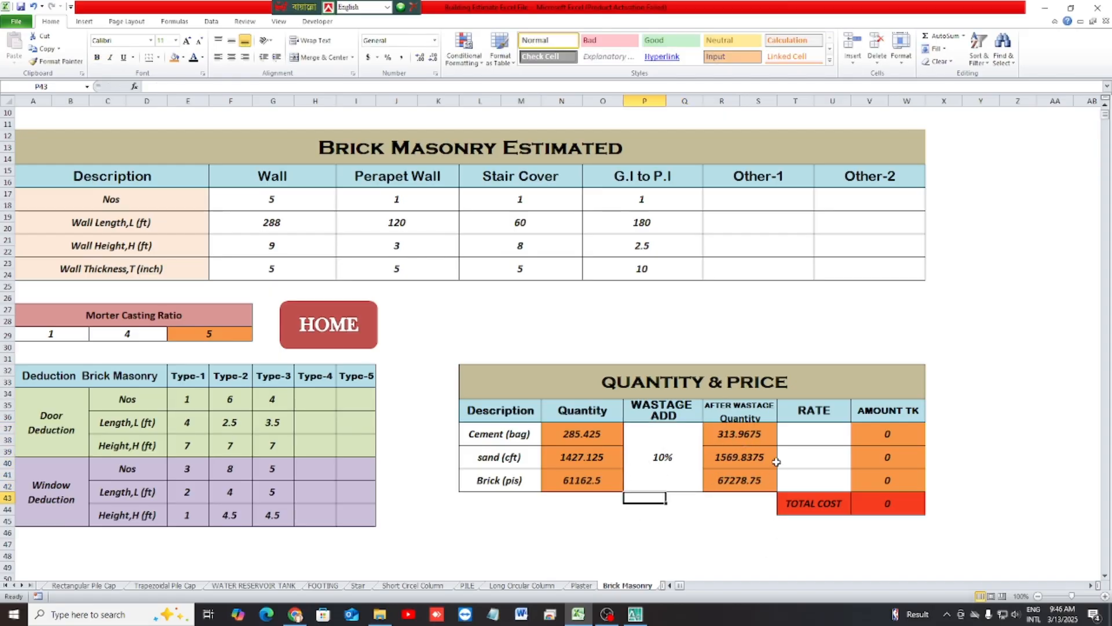
- Enter a rate of 450 for Cement (bag) in the Quantity & Price table
{"action": "left_click", "coordinate": [801, 436]}
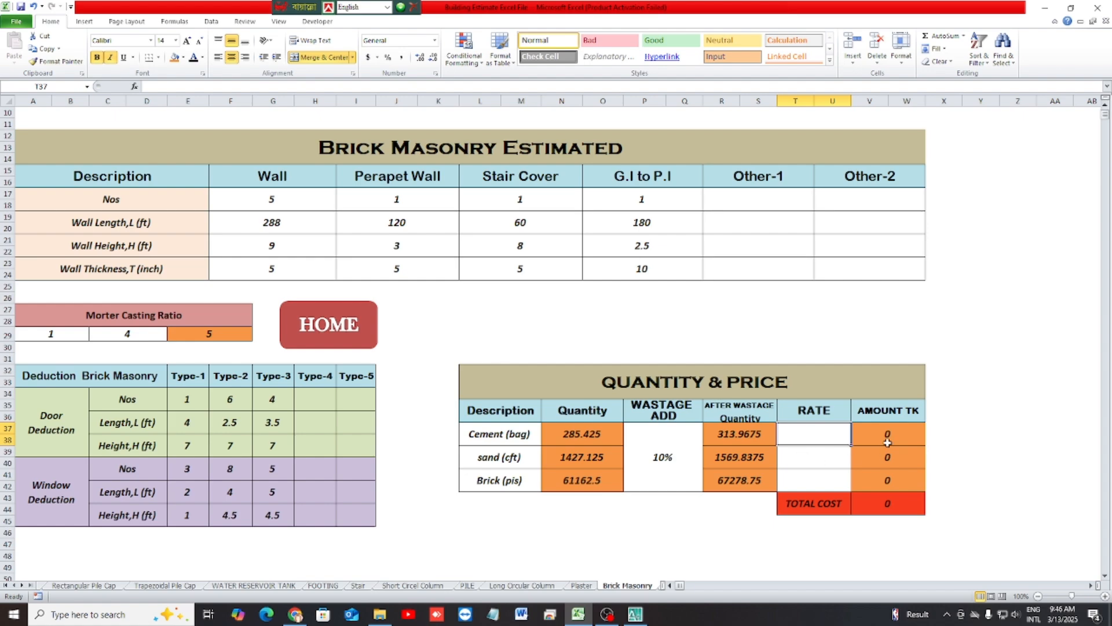
{"action": "type", "text": "450"}
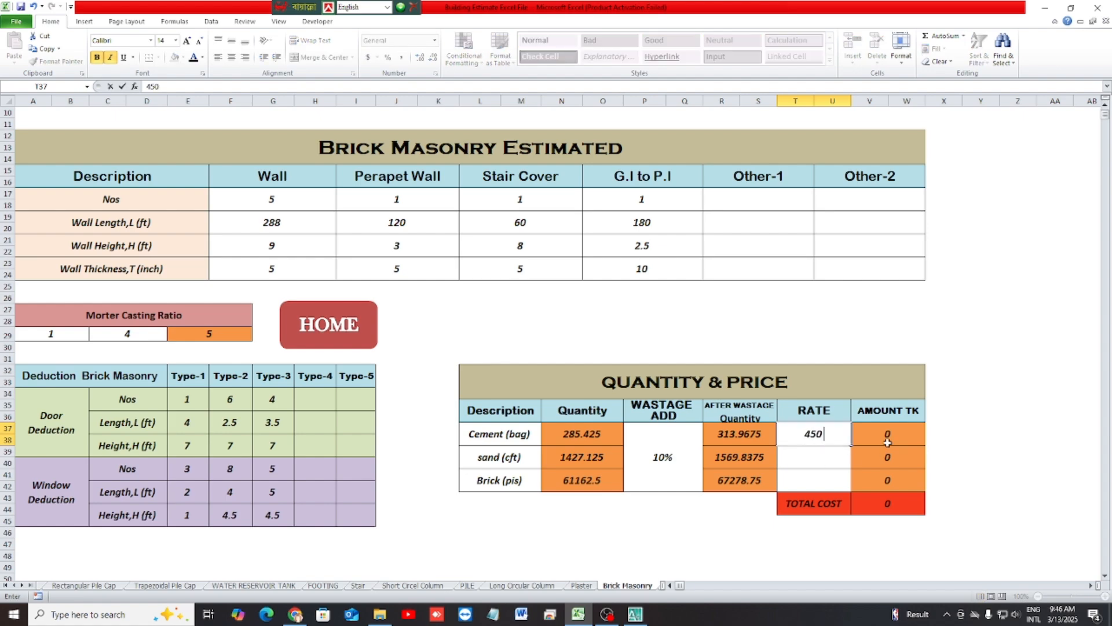
{"action": "key", "text": "Return"}
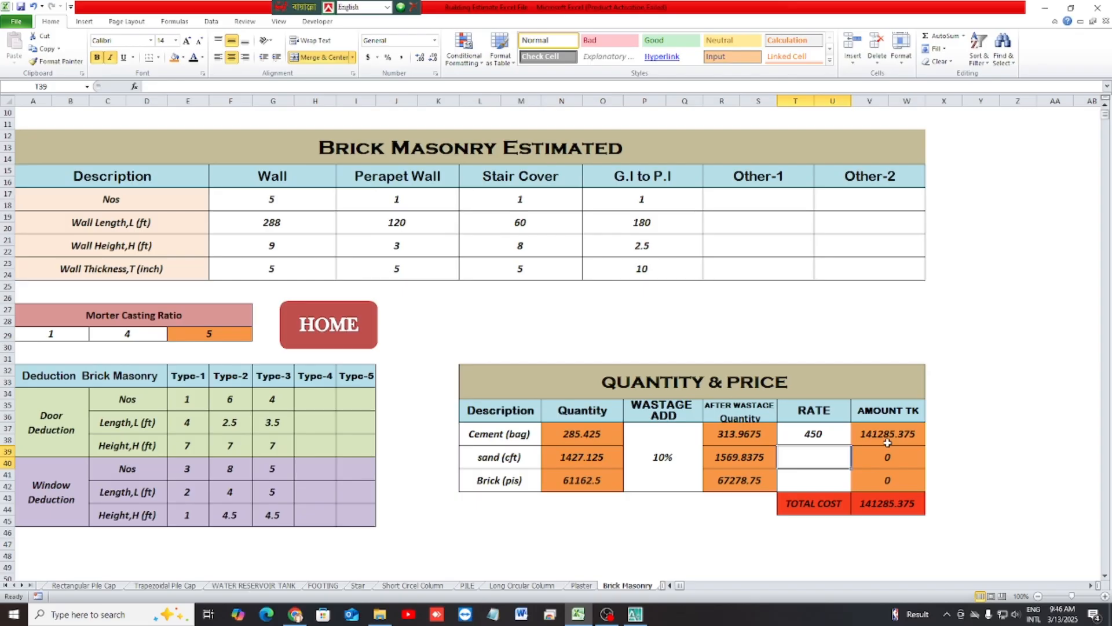
- Enter rates of 40 for sand (cft) and 12 for Brick (pis) in the Quantity & Price table
{"action": "type", "text": "40"}
{"action": "key", "text": "Return"}
{"action": "type", "text": "12"}
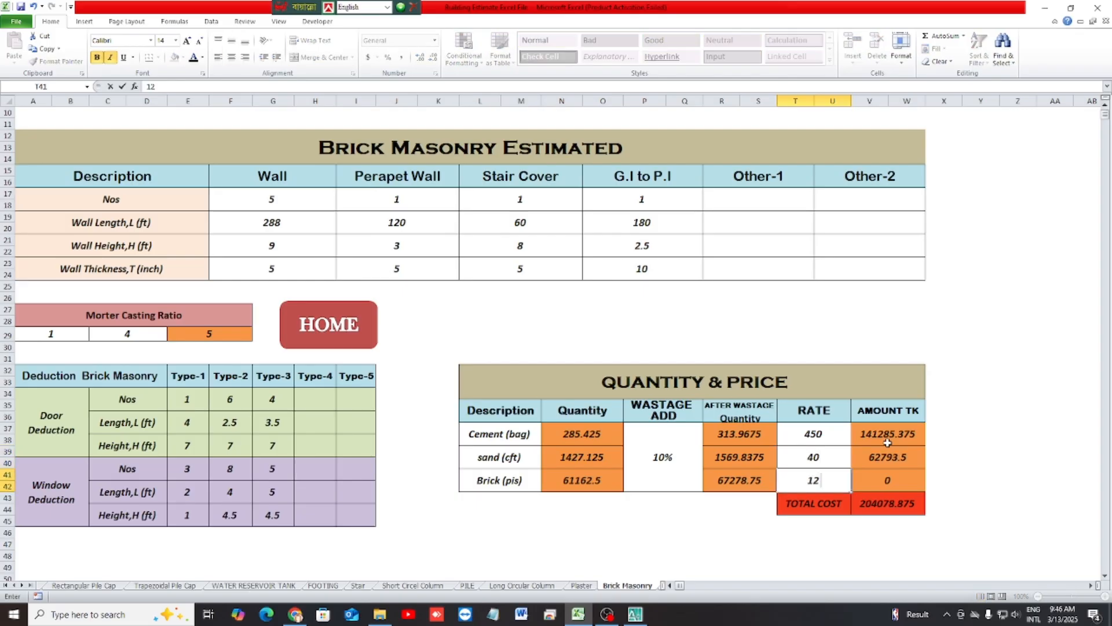
{"action": "key", "text": "Return"}
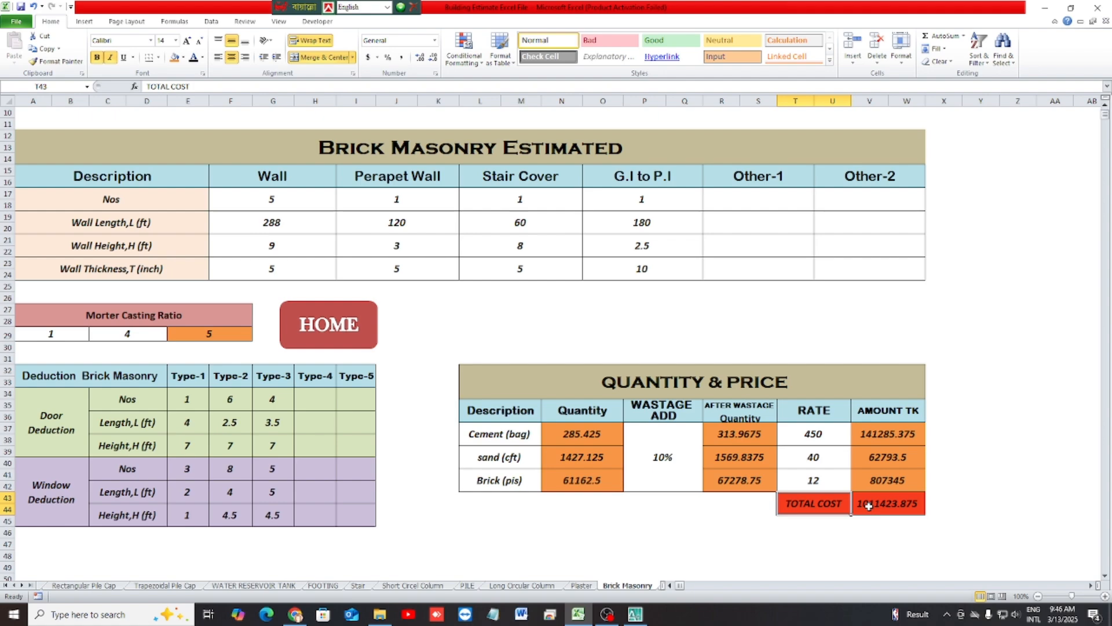
- Leave the Brick Masonry sheet and return to the workbook's home page
{"action": "scroll", "coordinate": [739, 517], "scroll_direction": "up", "scroll_amount": 3}
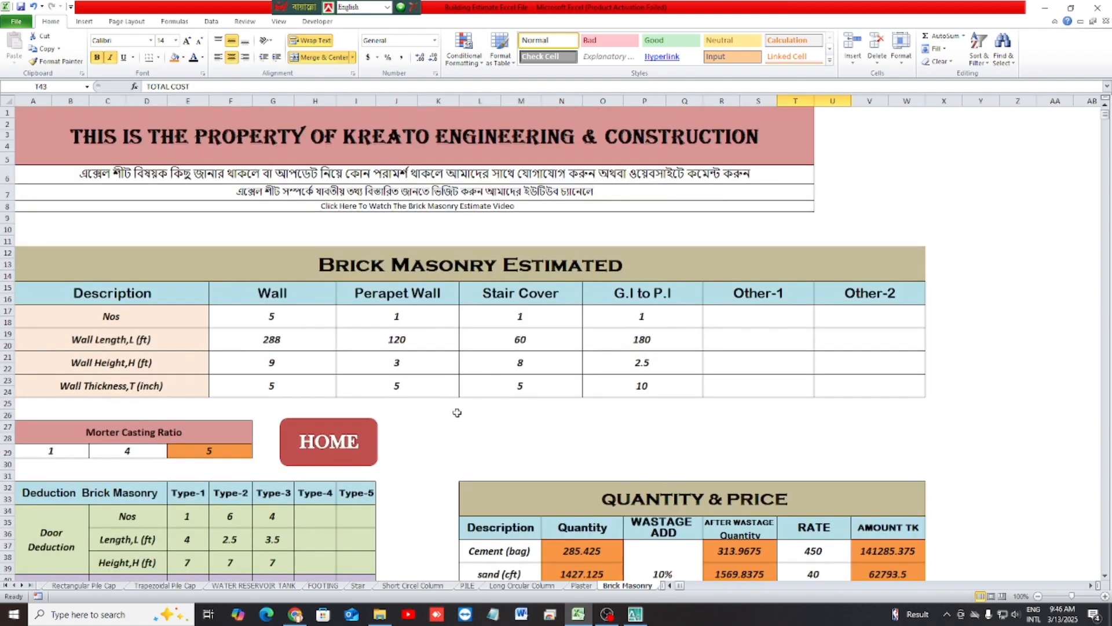
{"action": "left_click", "coordinate": [470, 206]}
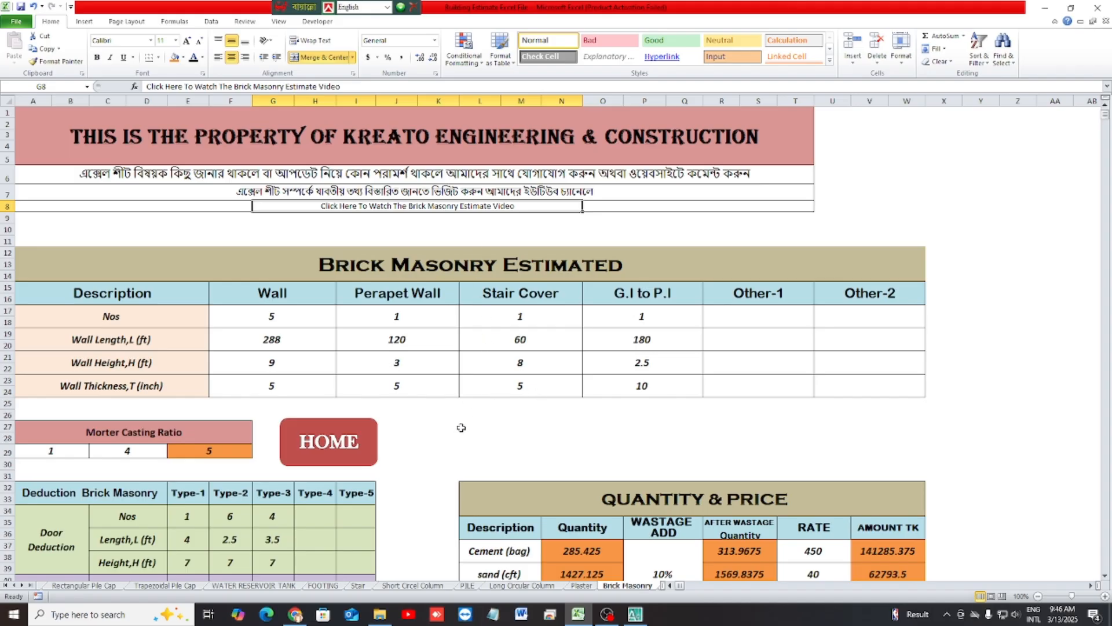
{"action": "left_click", "coordinate": [357, 448]}
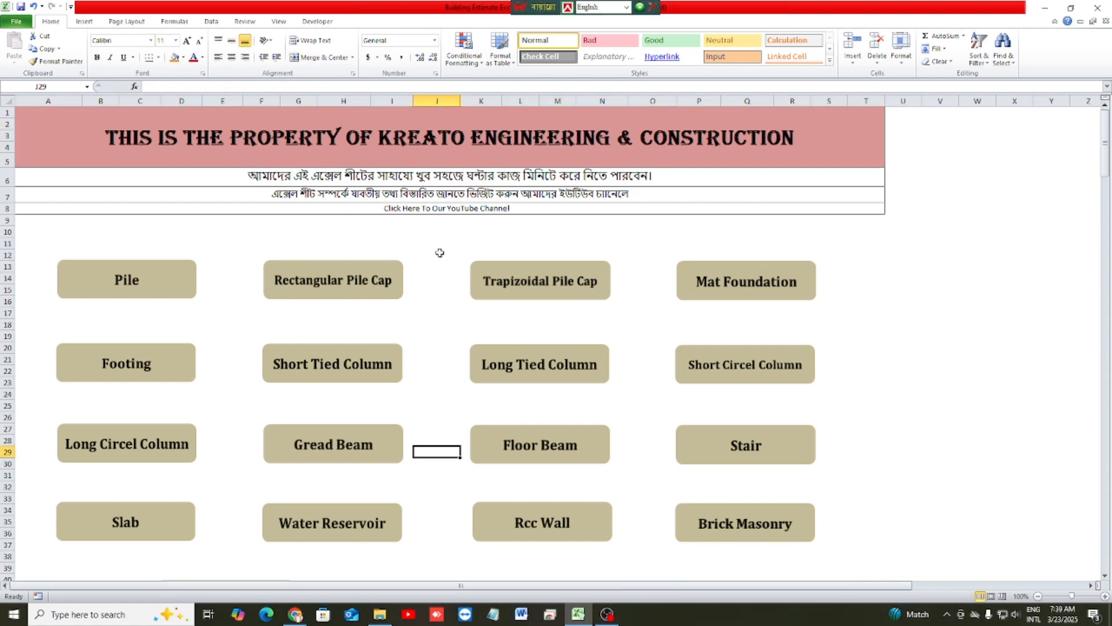
- Examine the estimate modules offered on the home page, from Pile through Plaster and Result
{"action": "left_click_drag", "start_coordinate": [432, 257], "coordinate": [418, 424]}
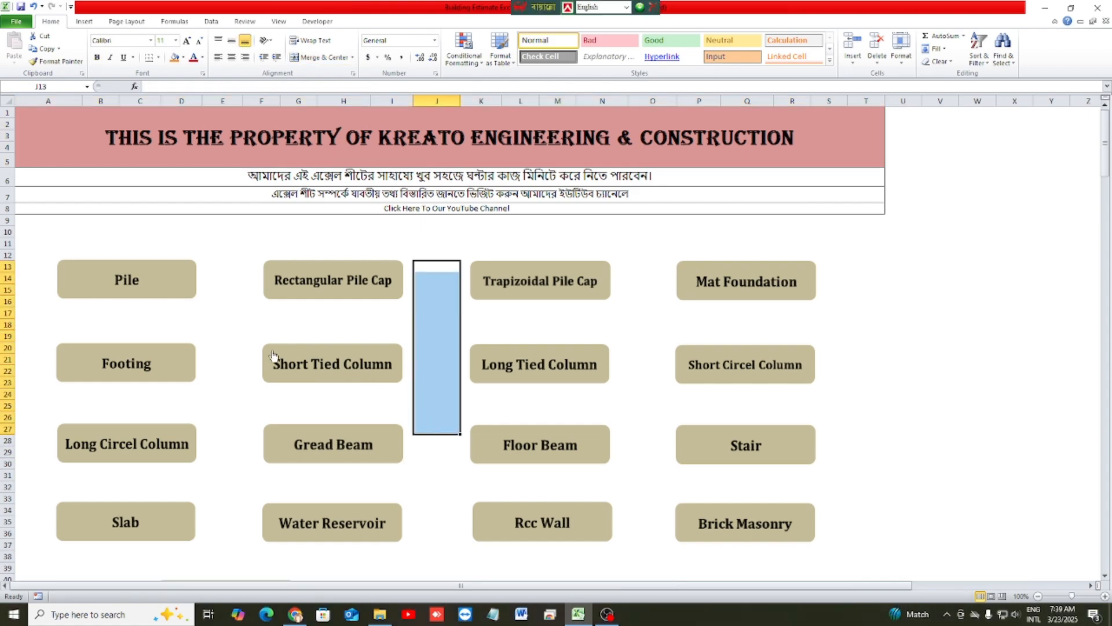
{"action": "left_click", "coordinate": [223, 325]}
{"action": "left_click_drag", "start_coordinate": [298, 325], "coordinate": [425, 326]}
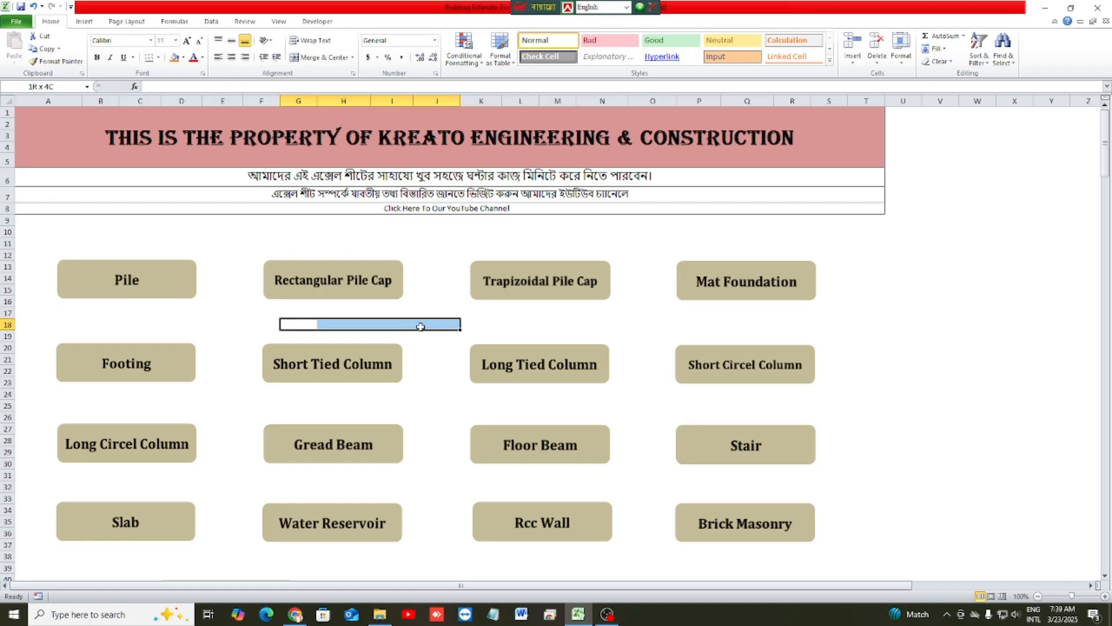
{"action": "left_click", "coordinate": [225, 314]}
{"action": "scroll", "coordinate": [229, 324], "scroll_direction": "down", "scroll_amount": 2}
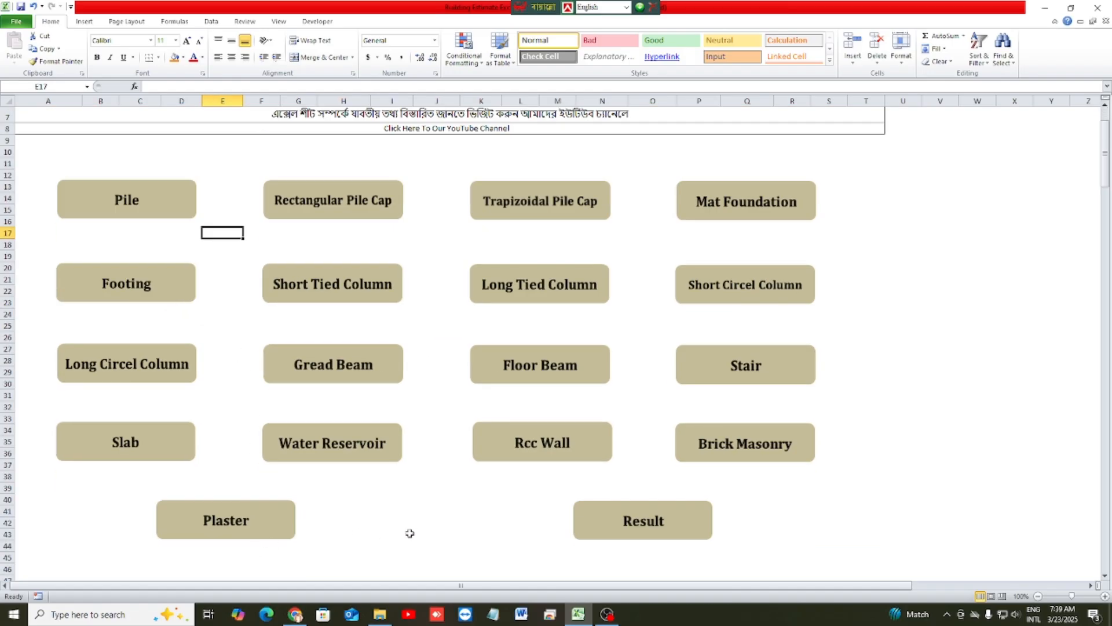
{"action": "scroll", "coordinate": [429, 515], "scroll_direction": "up", "scroll_amount": 2}
{"action": "left_click_drag", "start_coordinate": [437, 335], "coordinate": [436, 398]}
{"action": "left_click", "coordinate": [435, 440]}
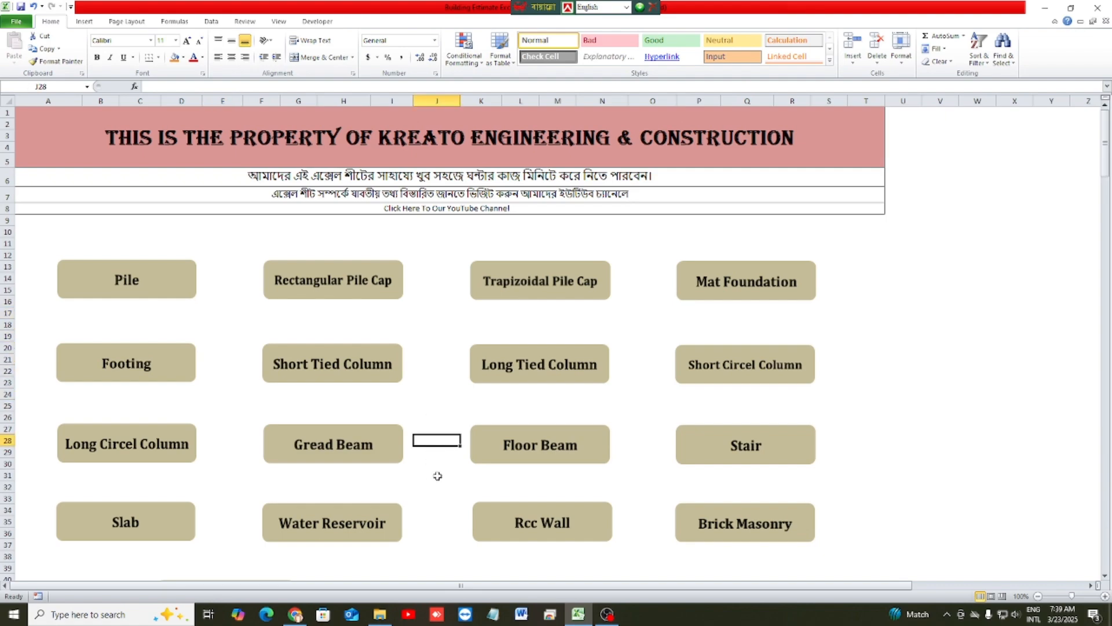
{"action": "left_click_drag", "start_coordinate": [504, 396], "coordinate": [627, 410]}
{"action": "left_click", "coordinate": [634, 427]}
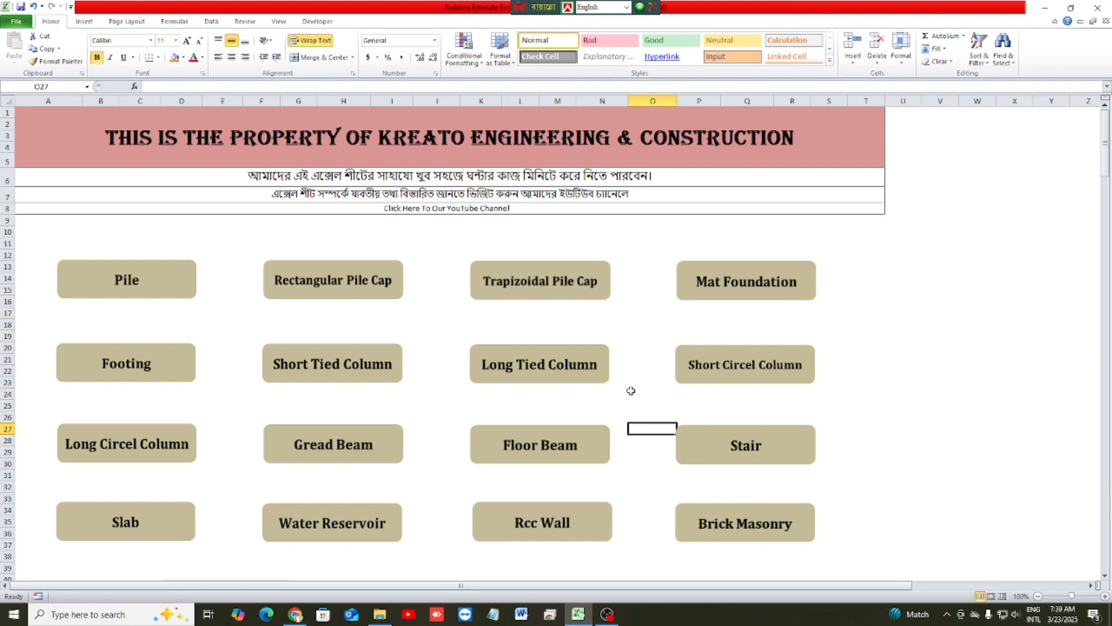
{"action": "left_click_drag", "start_coordinate": [637, 289], "coordinate": [644, 369]}
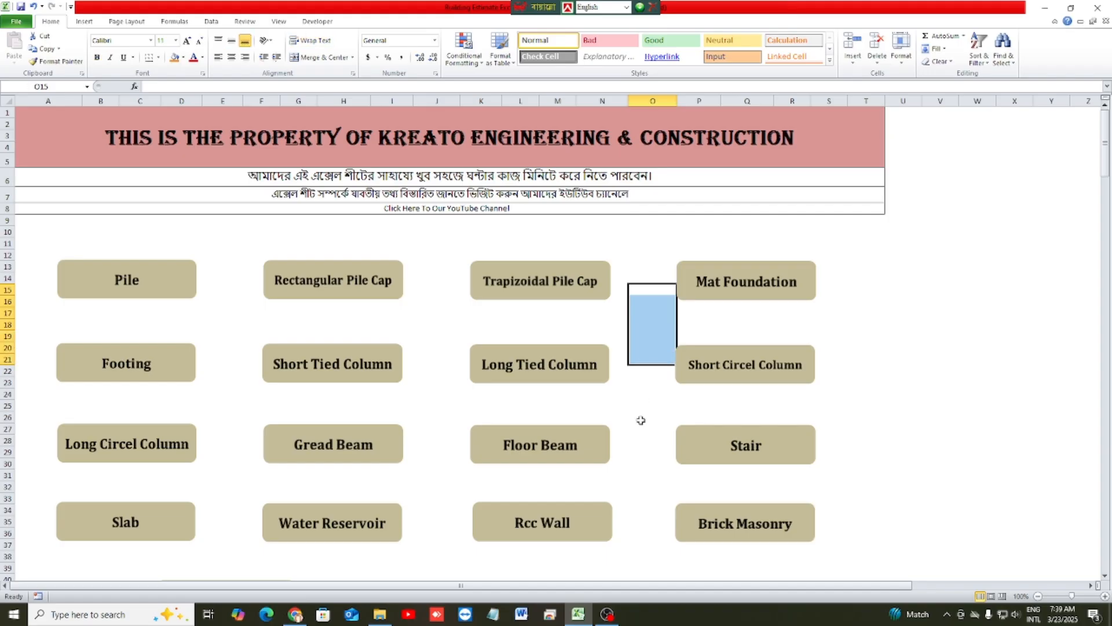
{"action": "scroll", "coordinate": [641, 421], "scroll_direction": "down", "scroll_amount": 1}
{"action": "left_click", "coordinate": [865, 327]}
{"action": "scroll", "coordinate": [631, 400], "scroll_direction": "down", "scroll_amount": 2}
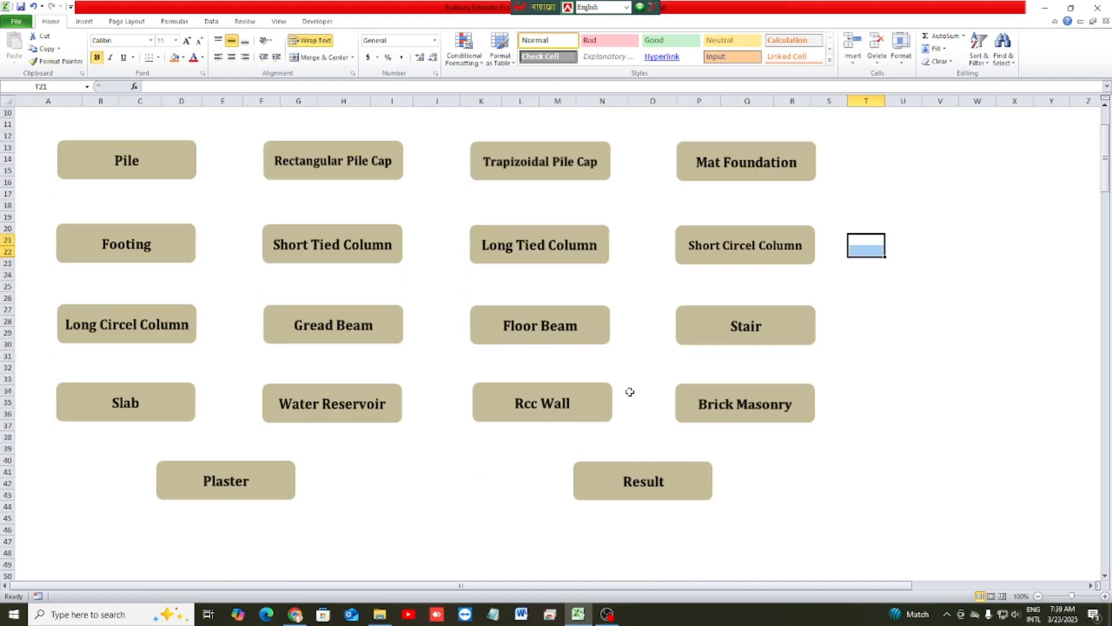
{"action": "scroll", "coordinate": [630, 383], "scroll_direction": "down", "scroll_amount": 2}
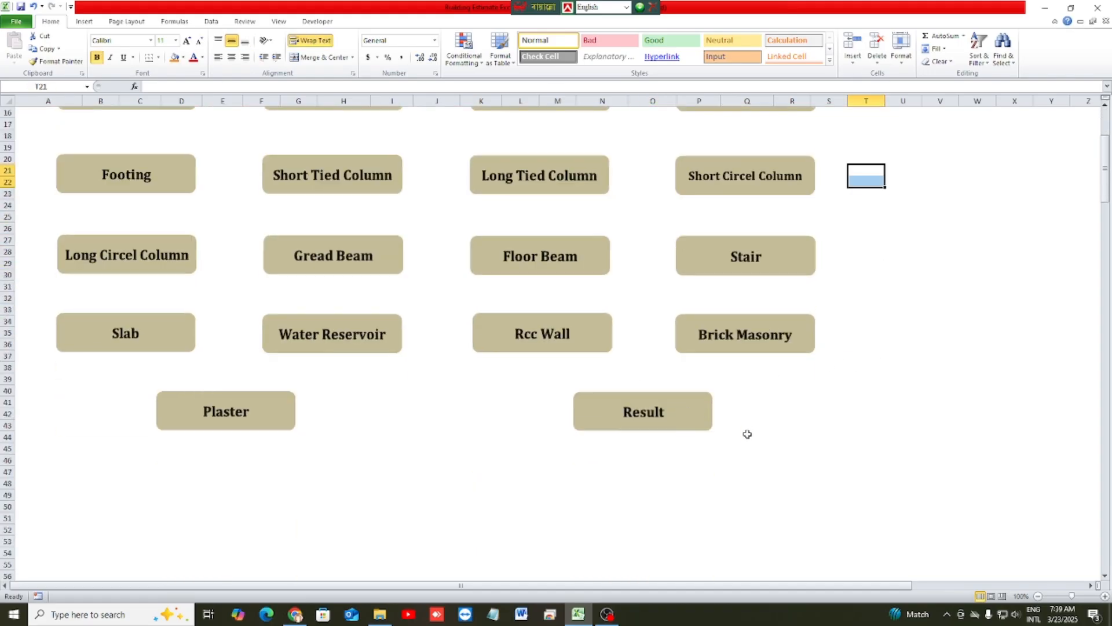
- Open the Result sheet, examine the All Result table of quantities and amounts down to the total cost, and return to the home page
{"action": "left_click", "coordinate": [636, 419]}
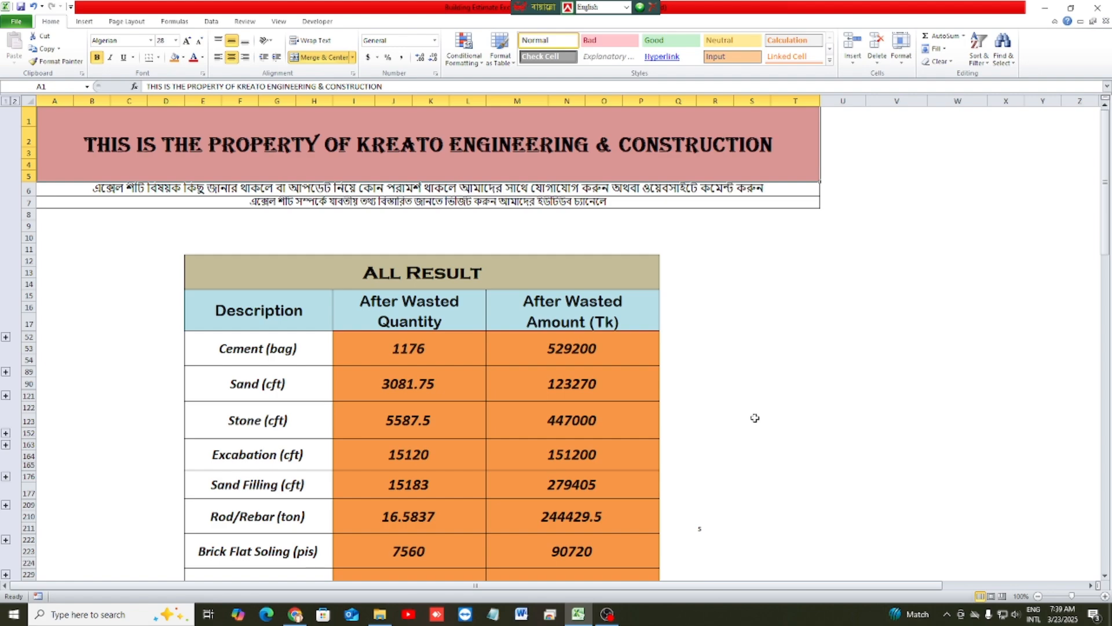
{"action": "scroll", "coordinate": [754, 418], "scroll_direction": "down", "scroll_amount": 3}
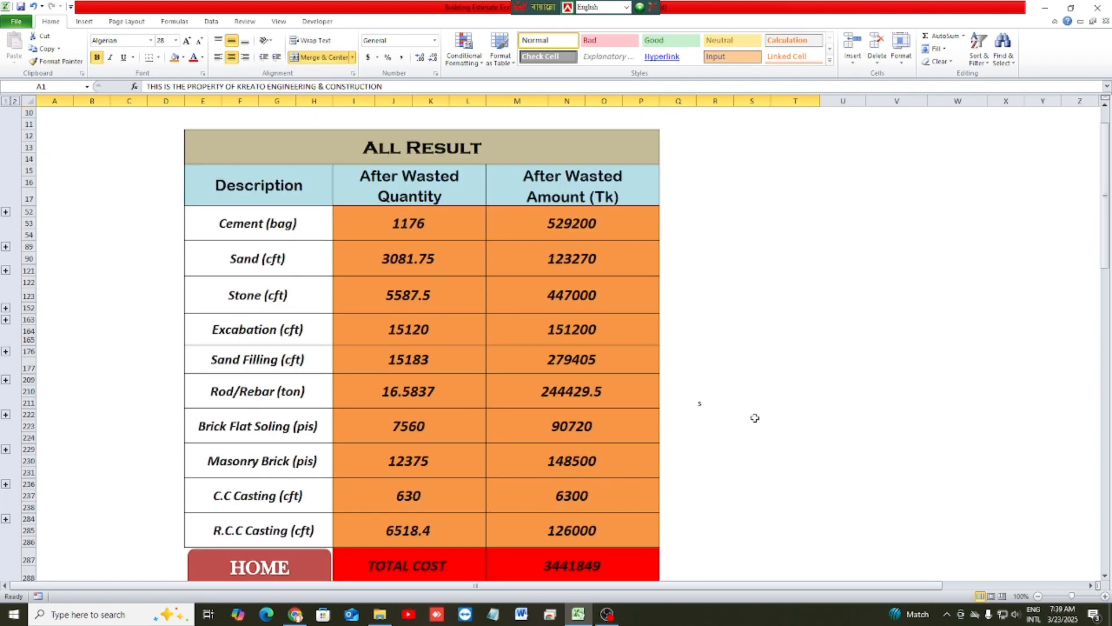
{"action": "scroll", "coordinate": [755, 418], "scroll_direction": "down", "scroll_amount": 1}
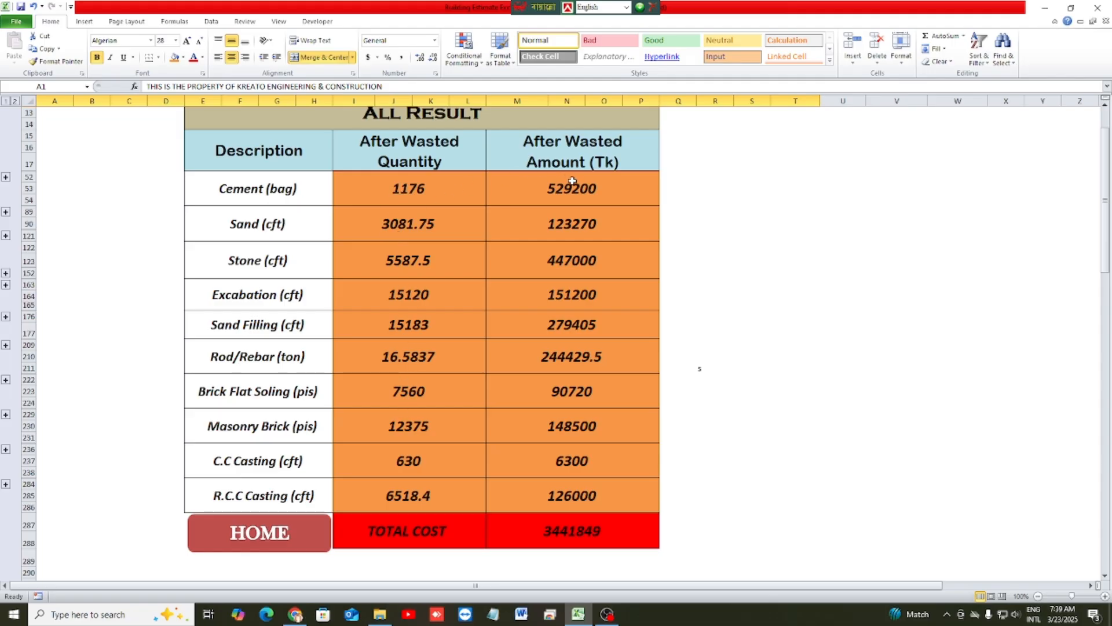
{"action": "left_click", "coordinate": [558, 530]}
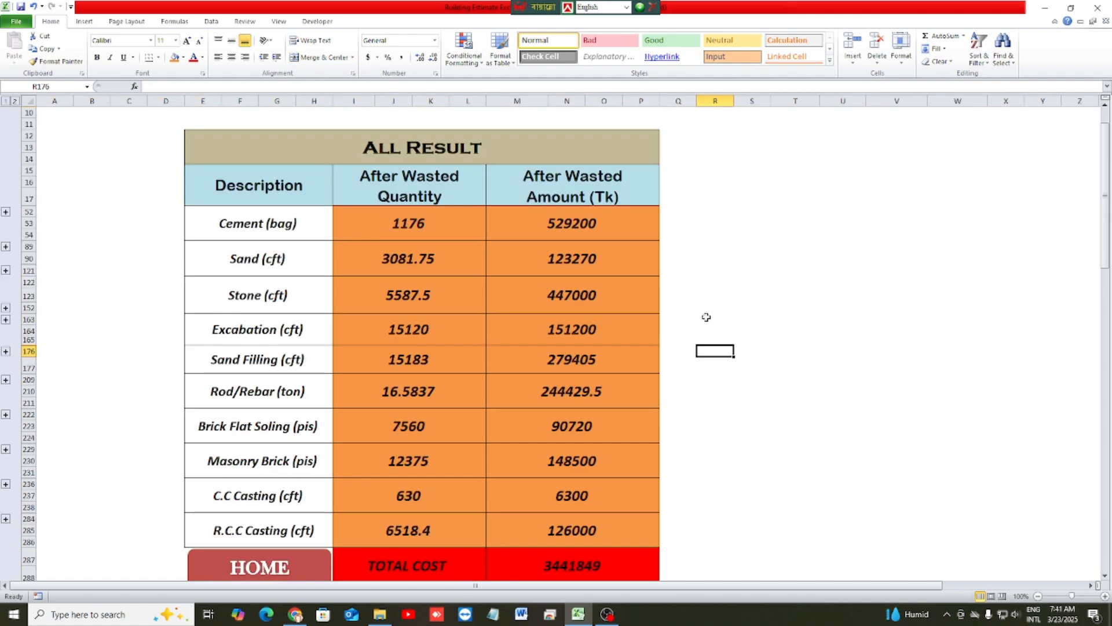
{"action": "left_click_drag", "start_coordinate": [707, 318], "coordinate": [789, 395]}
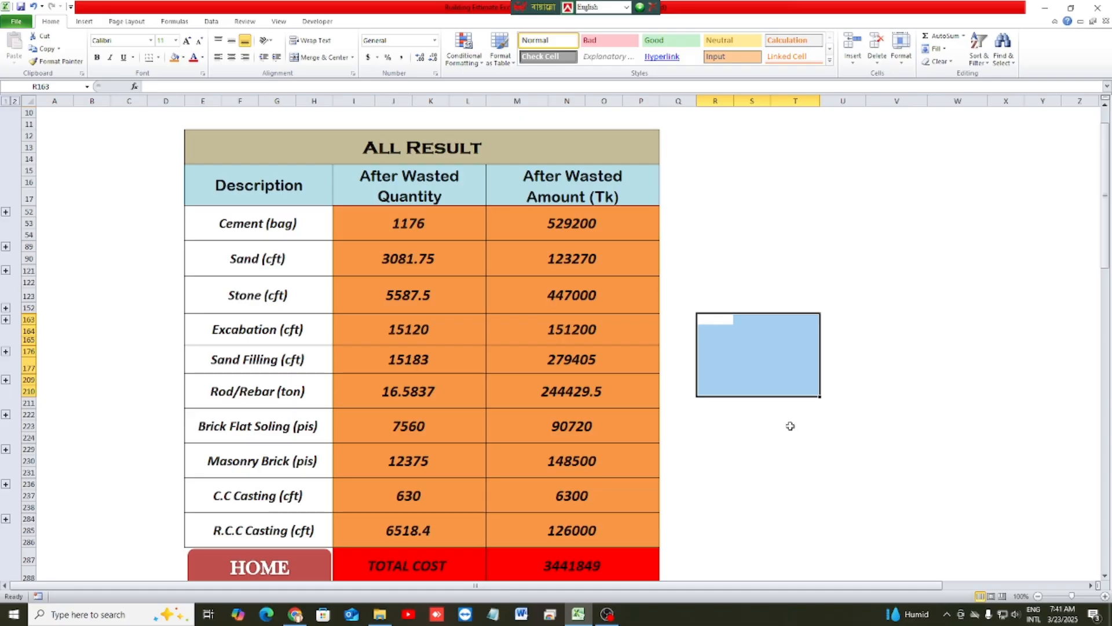
{"action": "left_click", "coordinate": [703, 273]}
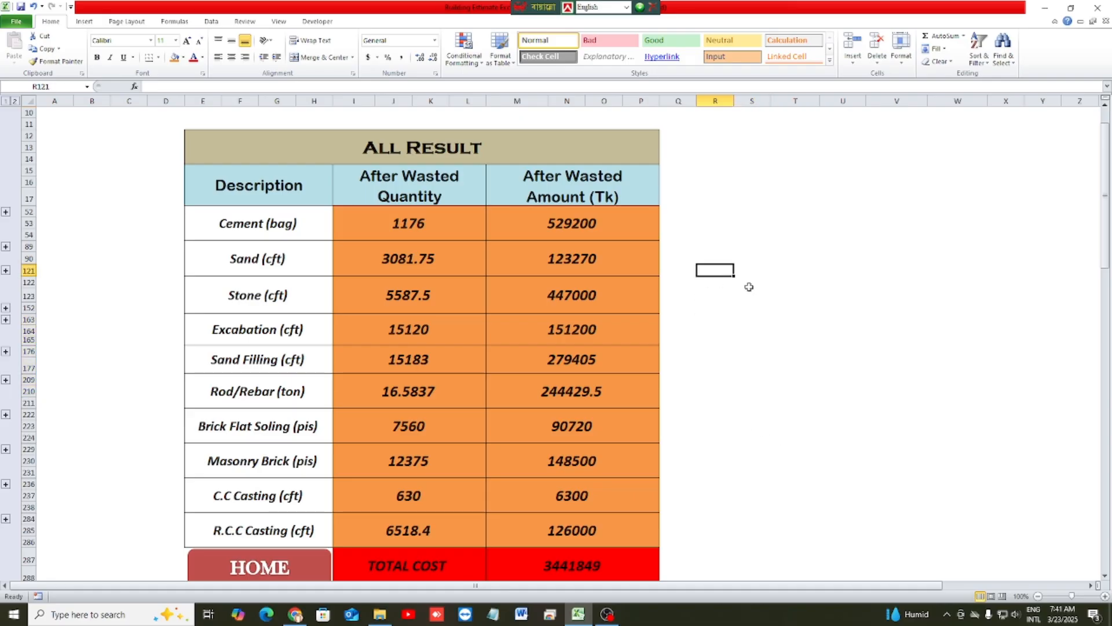
{"action": "left_click_drag", "start_coordinate": [773, 290], "coordinate": [813, 333]}
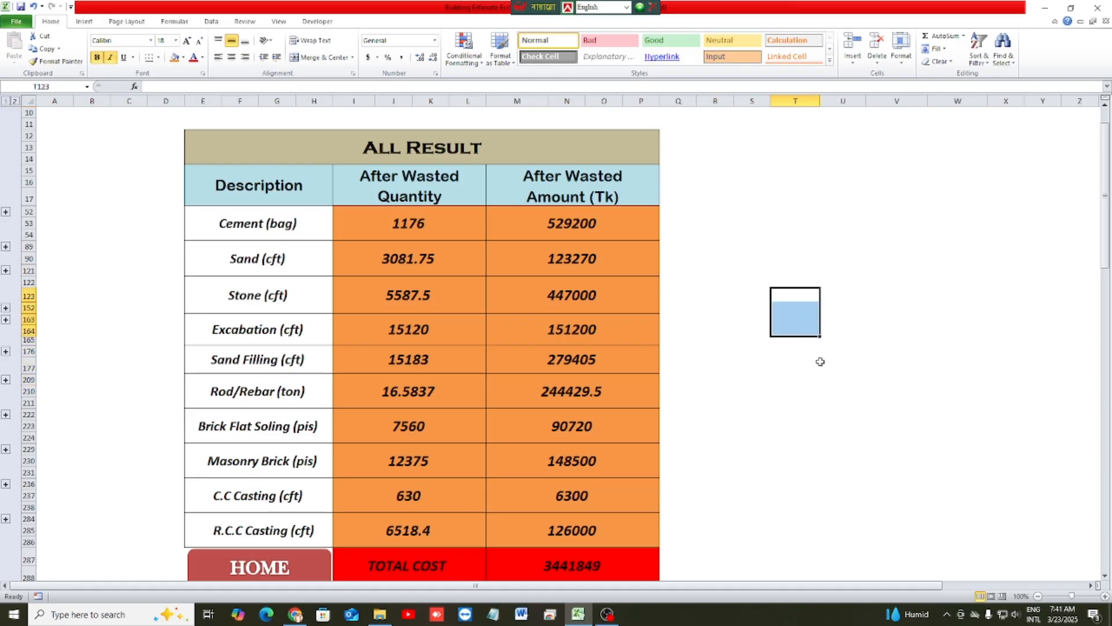
{"action": "left_click", "coordinate": [325, 564]}
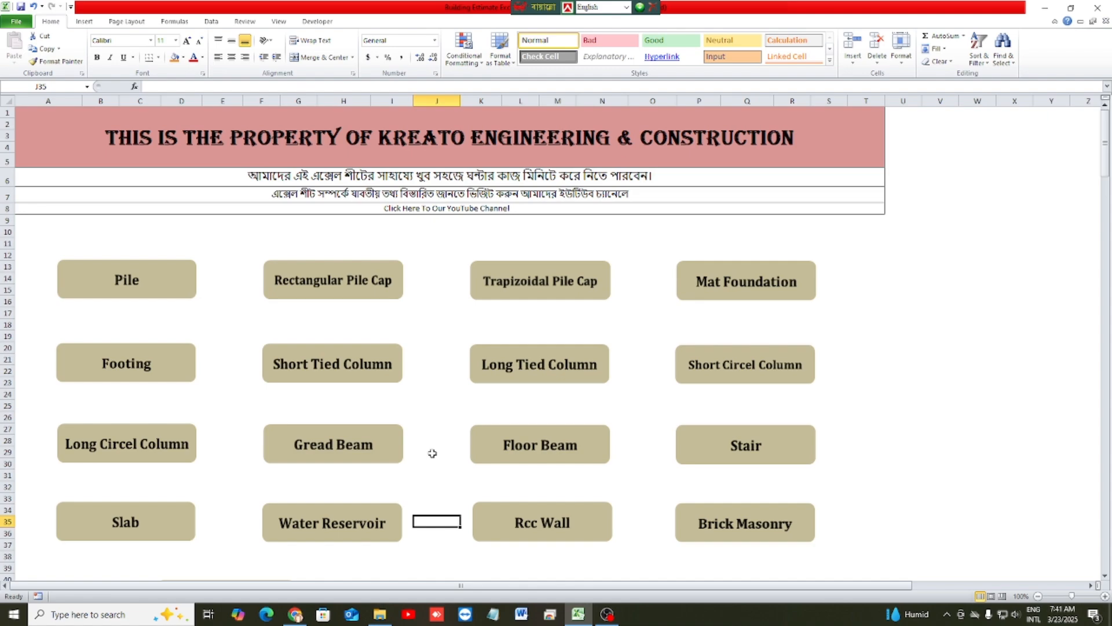
{"action": "left_click", "coordinate": [443, 381]}
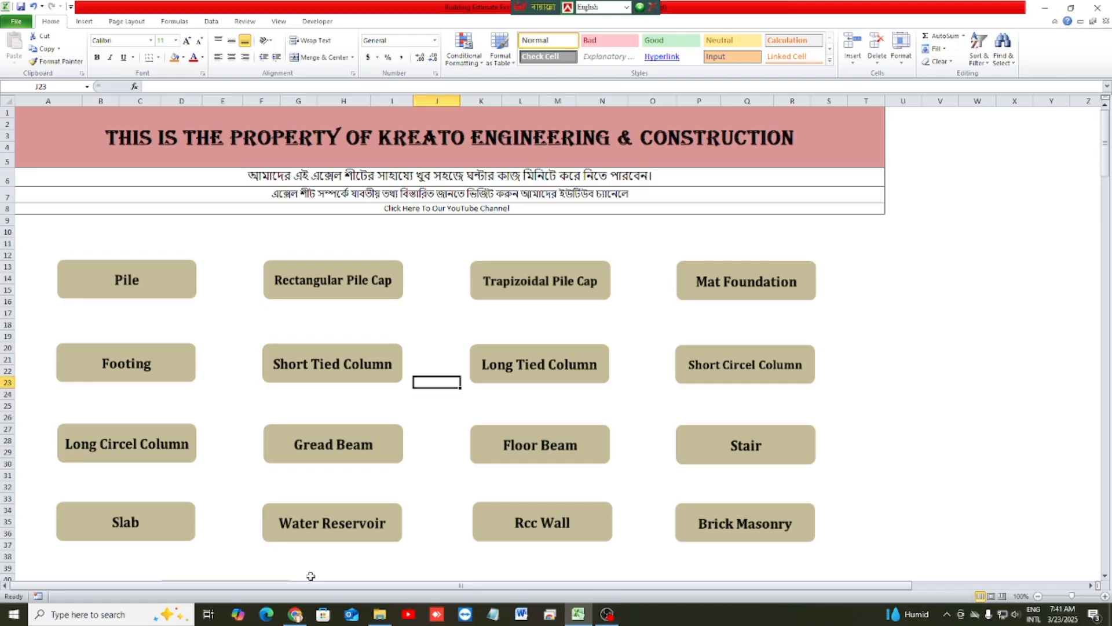
- Switch to the Kreato Engineering website in Chrome and examine its popular courses, discount offer and services
{"action": "left_click", "coordinate": [295, 613]}
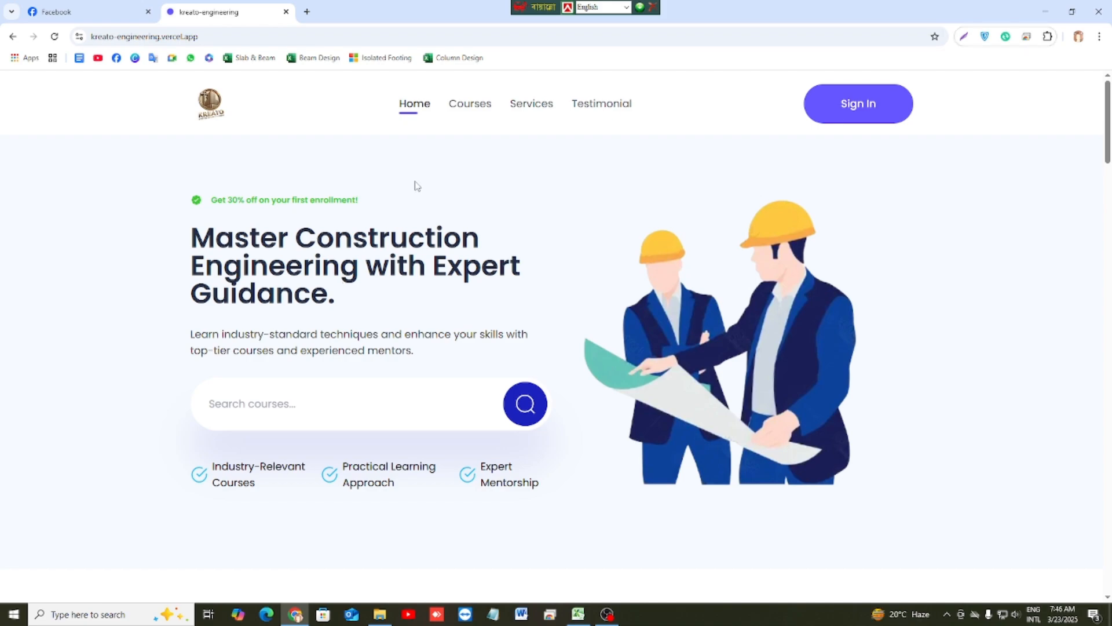
{"action": "left_click", "coordinate": [455, 110]}
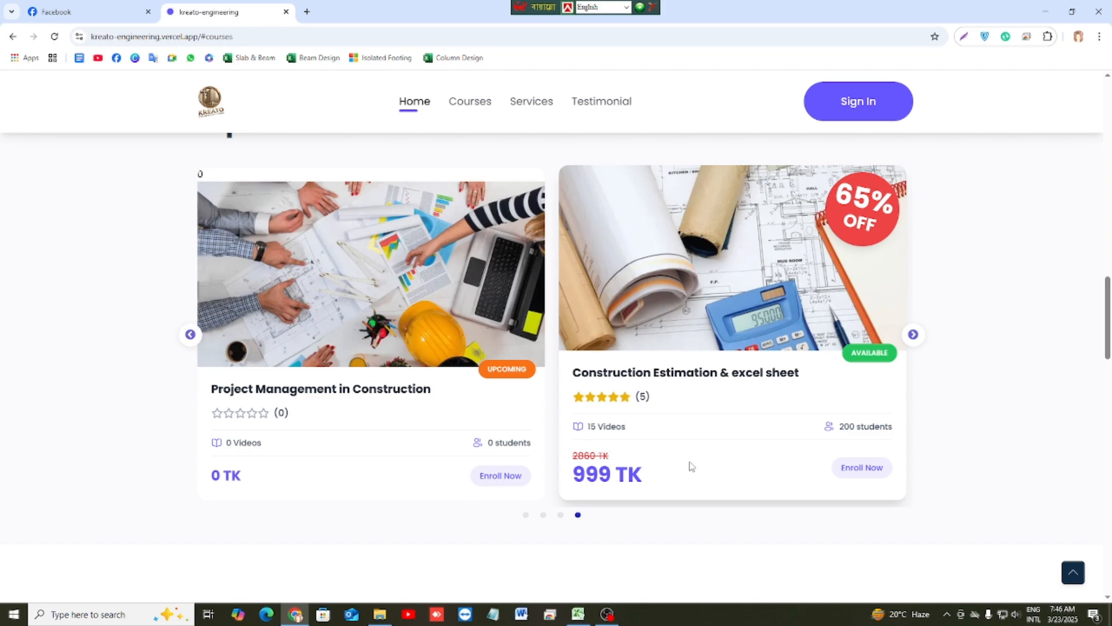
{"action": "scroll", "coordinate": [606, 428], "scroll_direction": "up", "scroll_amount": 3}
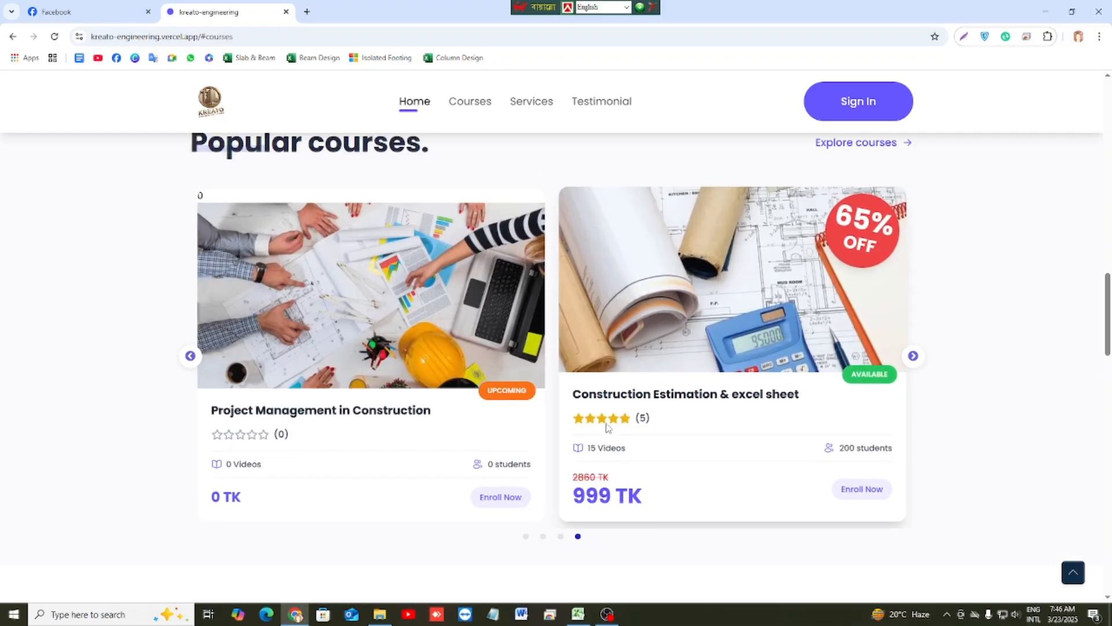
{"action": "scroll", "coordinate": [606, 427], "scroll_direction": "up", "scroll_amount": 10}
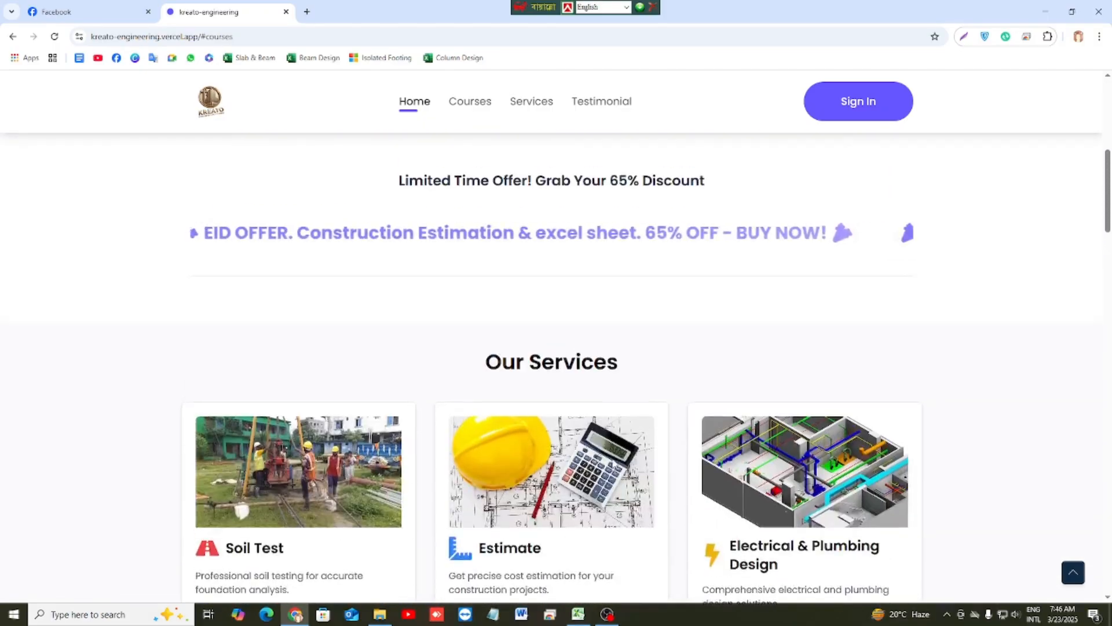